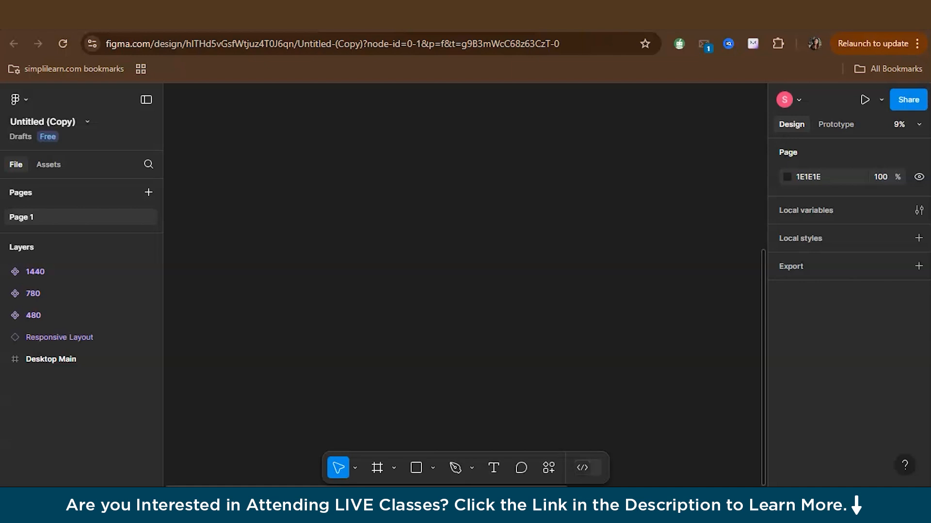
# Create a new frame on the empty canvas and size it to 1440 wide by about 974 high
pyautogui.press('f')
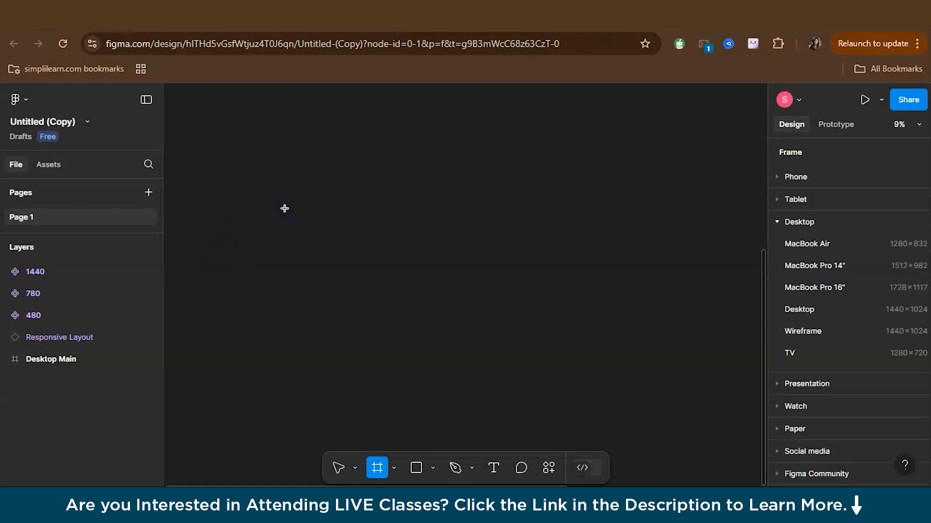
pyautogui.moveTo(292, 199); pyautogui.dragTo(512, 338)
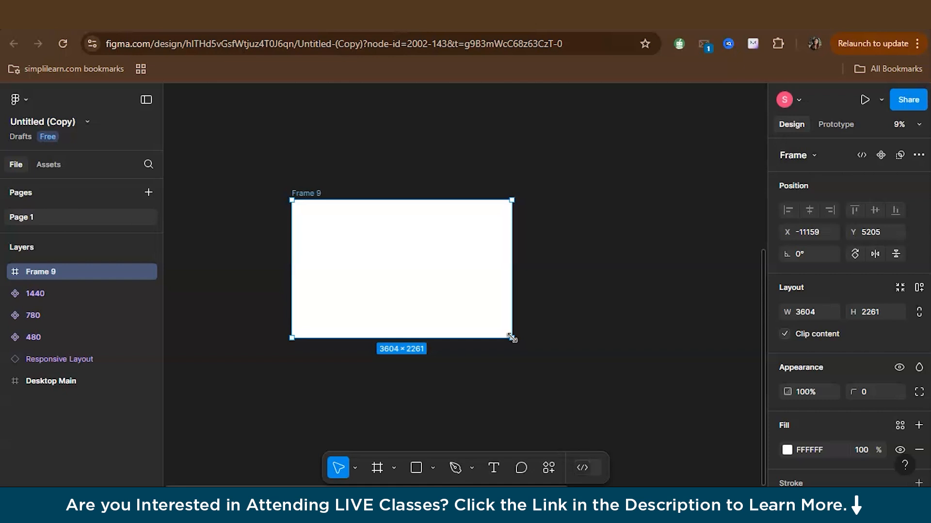
pyautogui.click(798, 314)
pyautogui.write('1440')
pyautogui.press('Return')
pyautogui.moveTo(329, 338); pyautogui.dragTo(330, 259)
pyautogui.scroll(3, 329, 259)
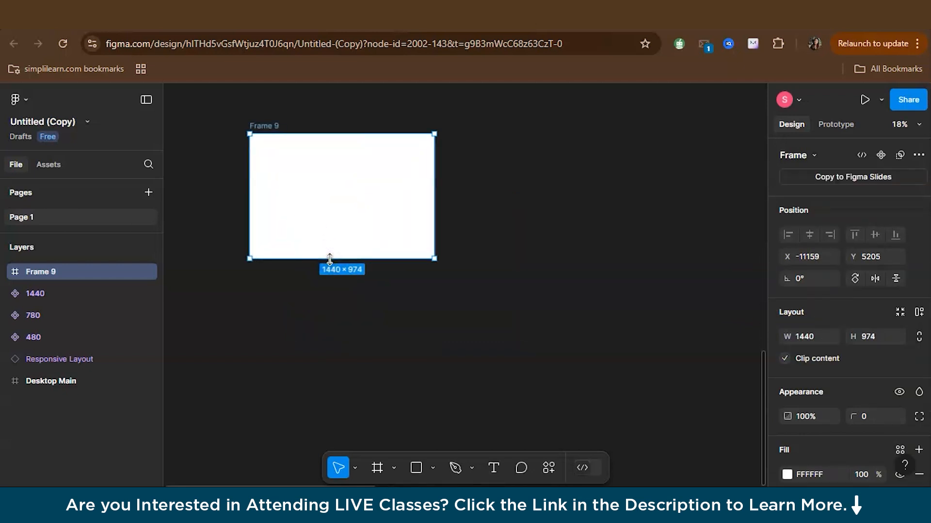
pyautogui.scroll(2, 329, 260)
pyautogui.scroll(3, 328, 261)
pyautogui.scroll(4, 328, 262)
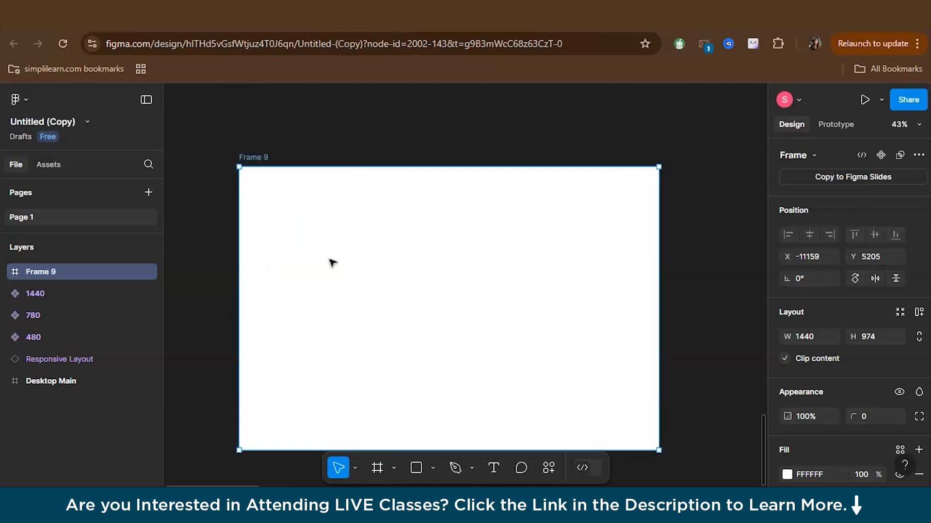
# Paste the copied Jadoo travel hero design into the new frame
pyautogui.scroll(-1, 333, 264)
pyautogui.click(366, 261)
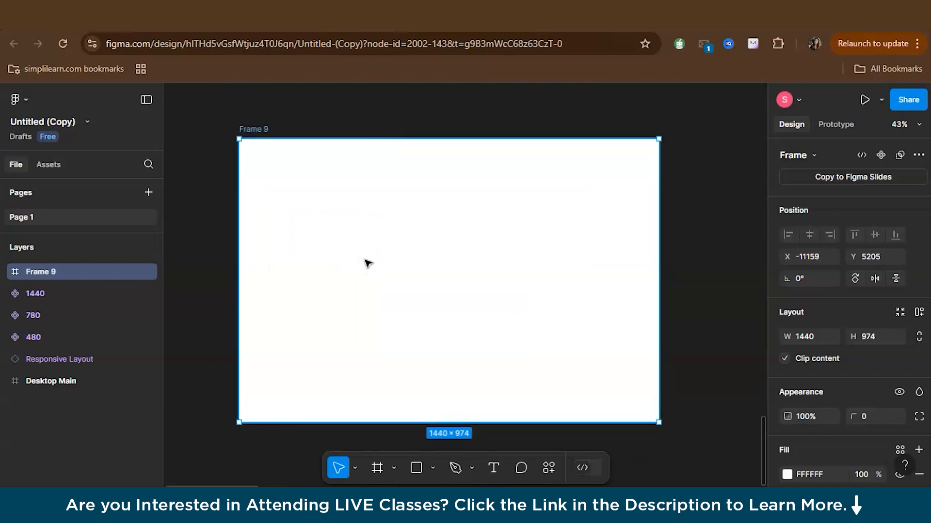
pyautogui.hotkey('ctrl', 'v')
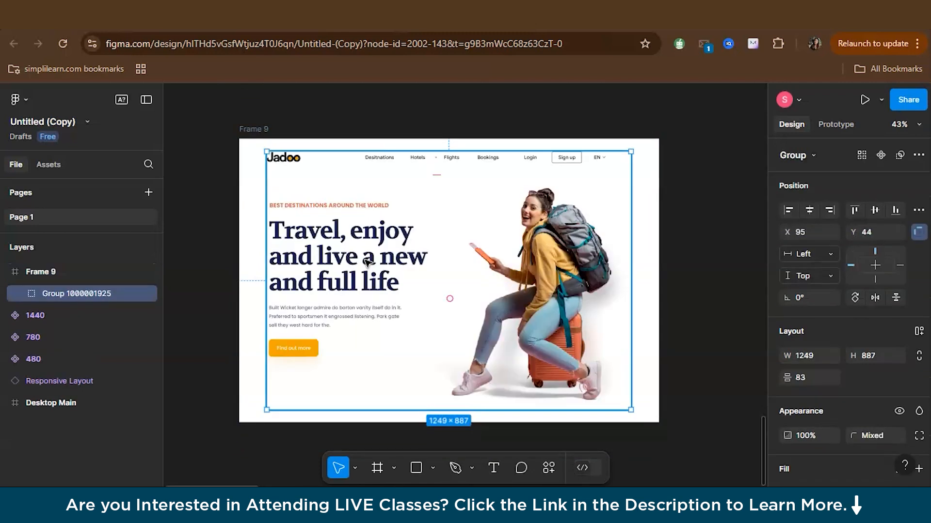
# Rename the new frame as Desktop
pyautogui.click(693, 266)
pyautogui.click(259, 127)
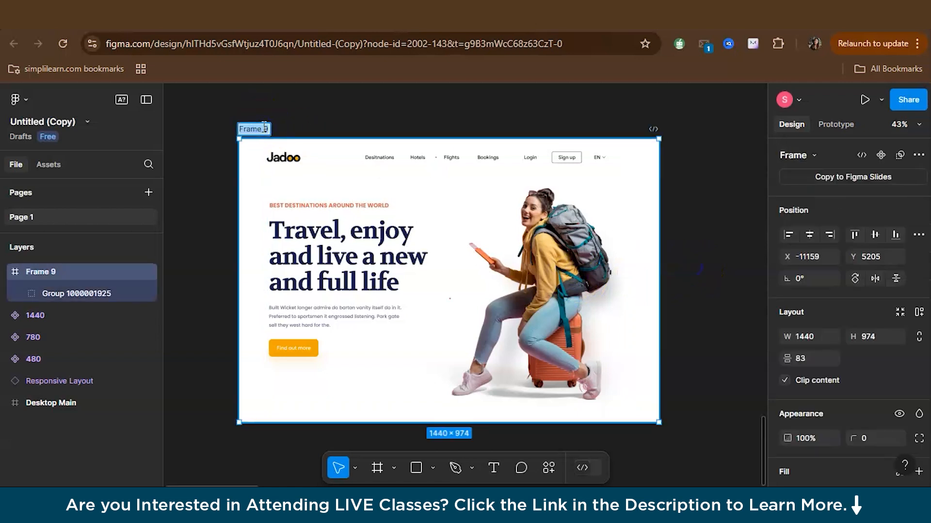
pyautogui.write('Desktop')
pyautogui.press('Return')
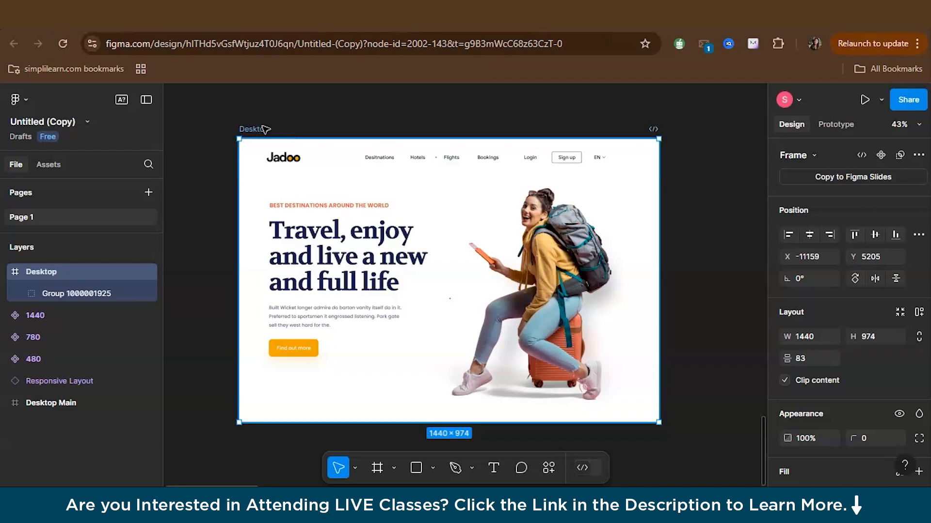
# Add a layout grid to the Desktop frame and switch its type to Columns
pyautogui.click(297, 301)
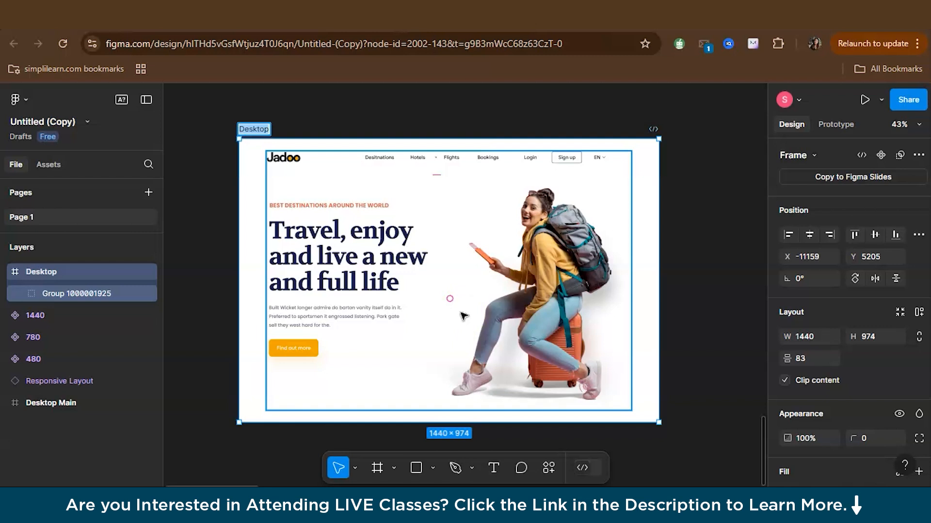
pyautogui.scroll(-2, 800, 350)
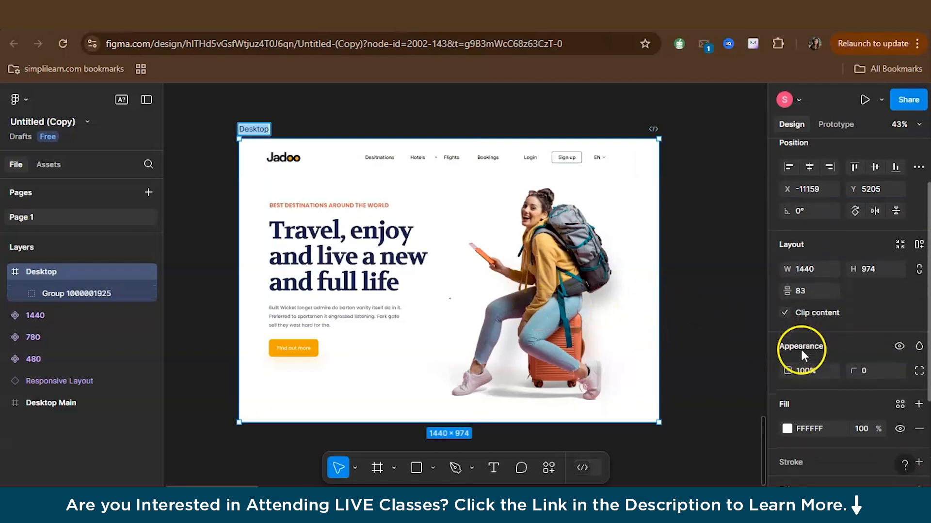
pyautogui.click(286, 131)
pyautogui.click(249, 129)
pyautogui.scroll(-5, 914, 424)
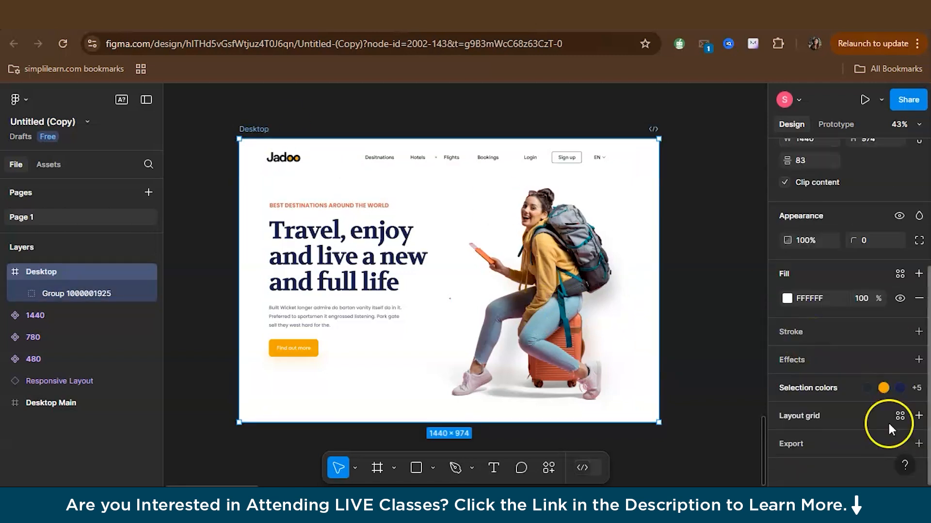
pyautogui.click(918, 416)
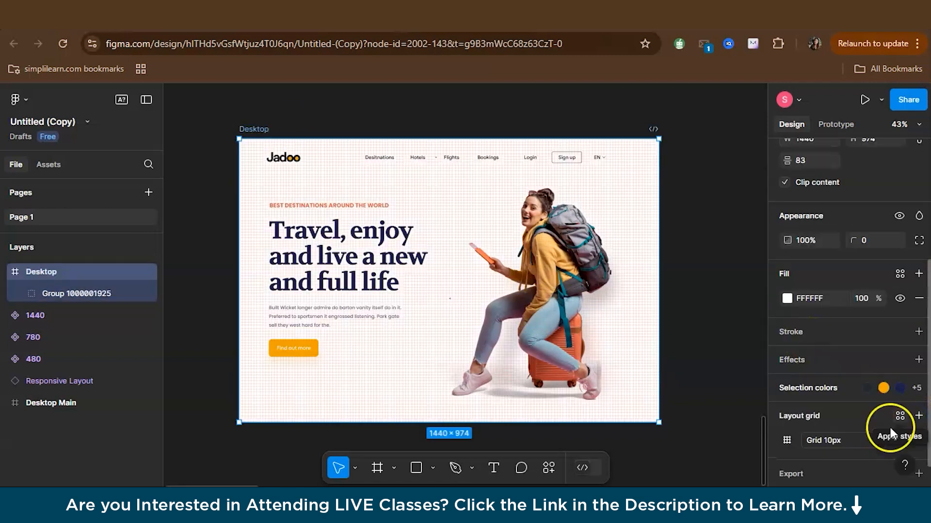
pyautogui.click(784, 441)
pyautogui.click(639, 412)
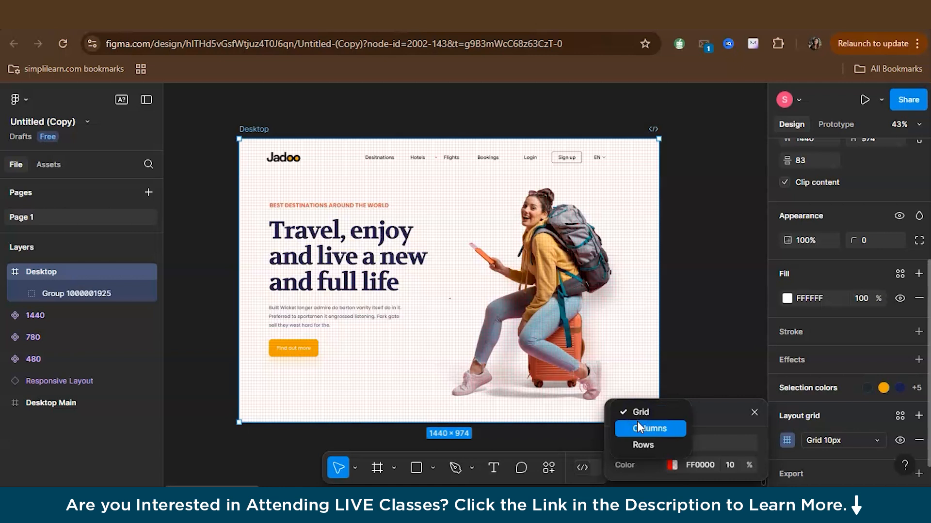
pyautogui.click(636, 420)
# Set the column grid to a margin of 64, a gutter of 24 and a count of 12
pyautogui.click(680, 443)
pyautogui.write('64')
pyautogui.press('Return')
pyautogui.click(682, 467)
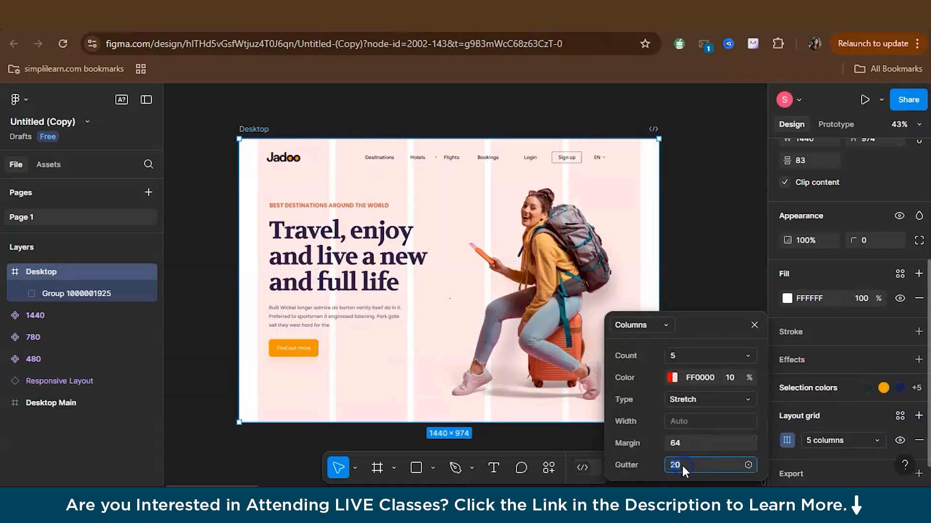
pyautogui.write('24')
pyautogui.press('Return')
pyautogui.click(682, 355)
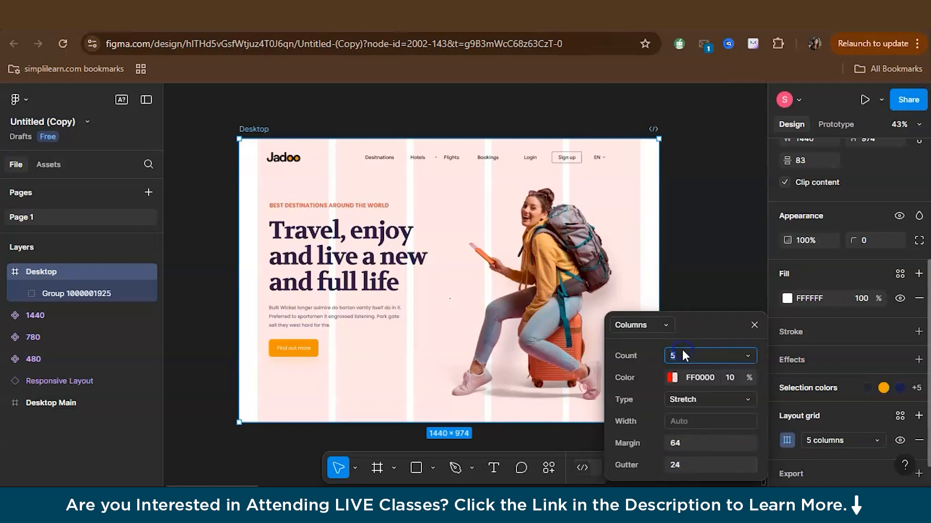
pyautogui.write('12')
pyautogui.press('Return')
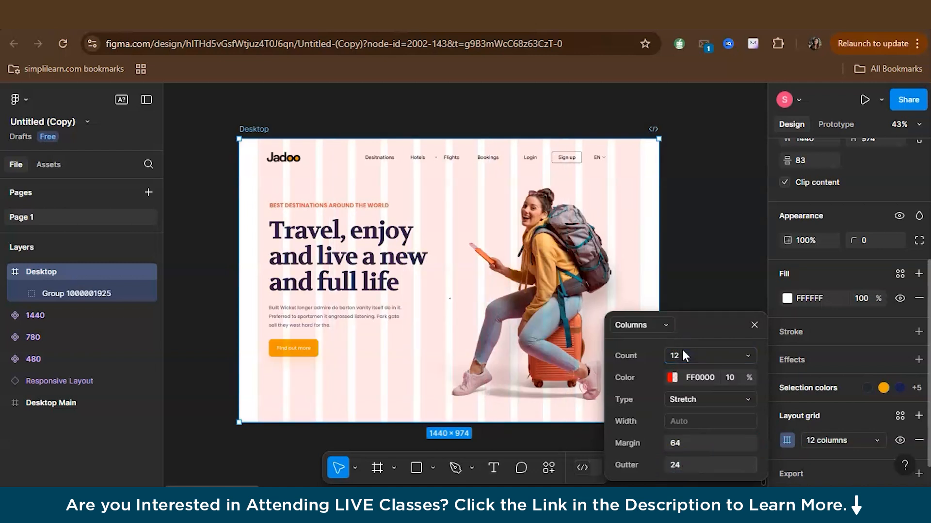
pyautogui.click(754, 325)
# Ungroup the pasted design and its nested Hero group into Hero Content and Top Nav
pyautogui.scroll(5, 440, 212)
pyautogui.scroll(-5, 440, 212)
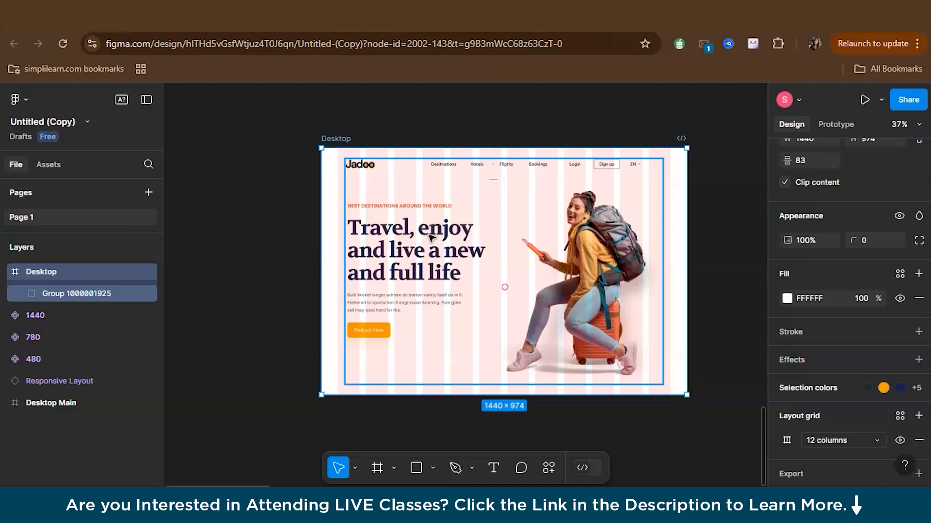
pyautogui.scroll(2, 412, 225)
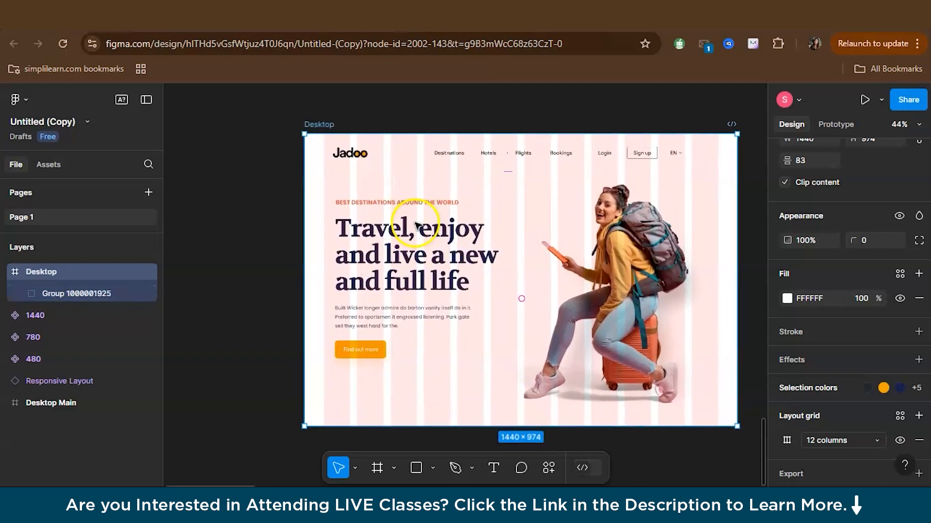
pyautogui.click(469, 230)
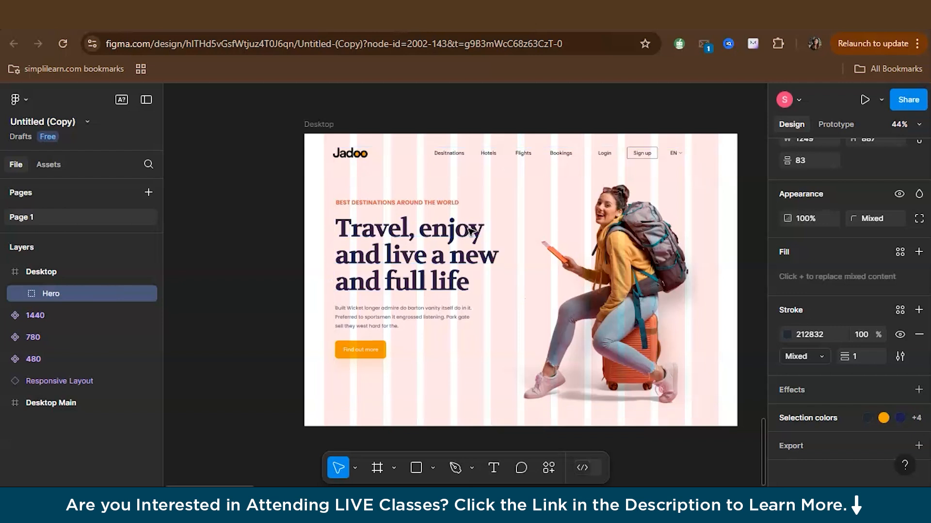
pyautogui.click(363, 226)
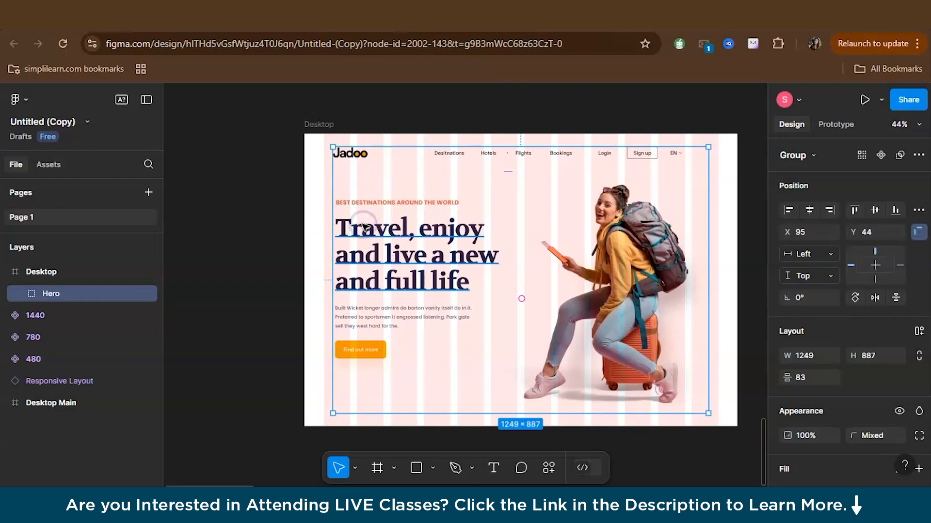
pyautogui.hotkey('ctrl', 'shift', 'g')
pyautogui.press('Escape')
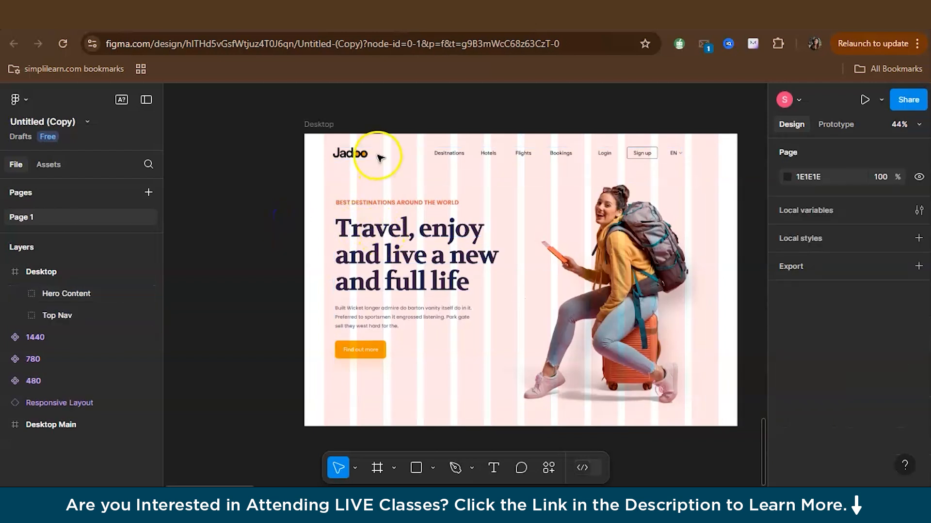
# Ungroup the Top Nav and Hero Content groups into individual elements
pyautogui.click(461, 154)
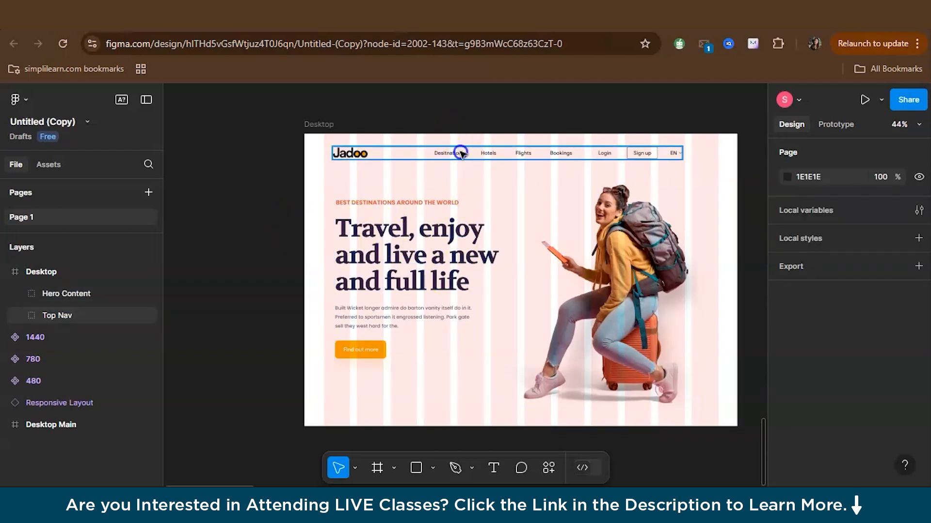
pyautogui.hotkey('ctrl', 'shift', 'g')
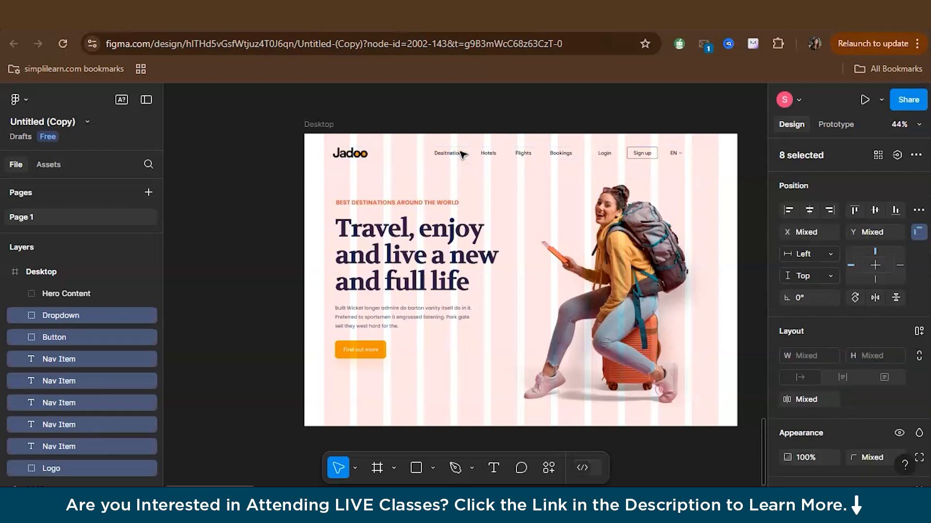
pyautogui.click(281, 156)
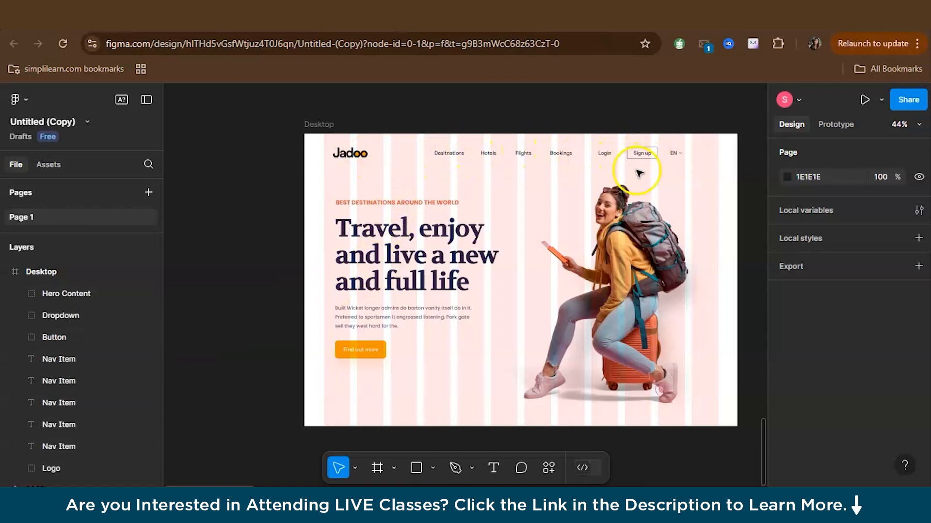
pyautogui.click(373, 236)
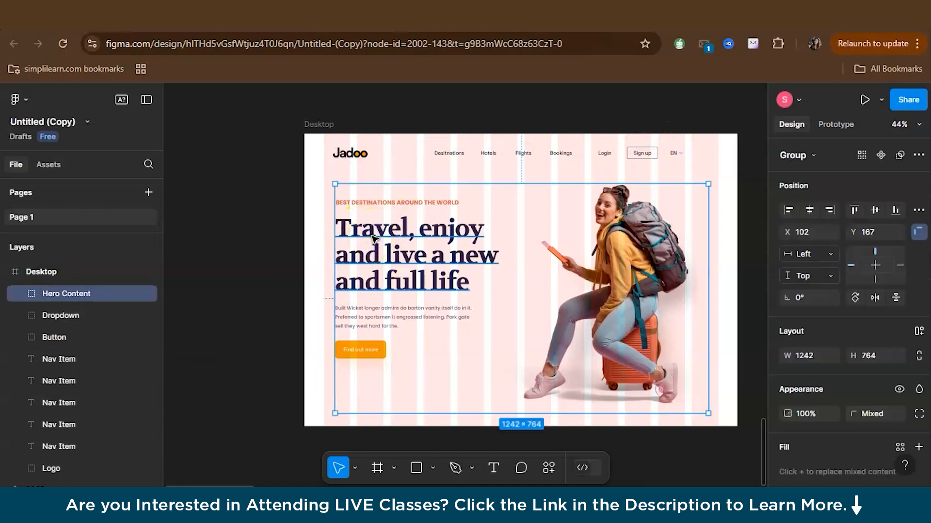
pyautogui.hotkey('ctrl', 'shift', 'g')
pyautogui.click(276, 243)
pyautogui.click(412, 189)
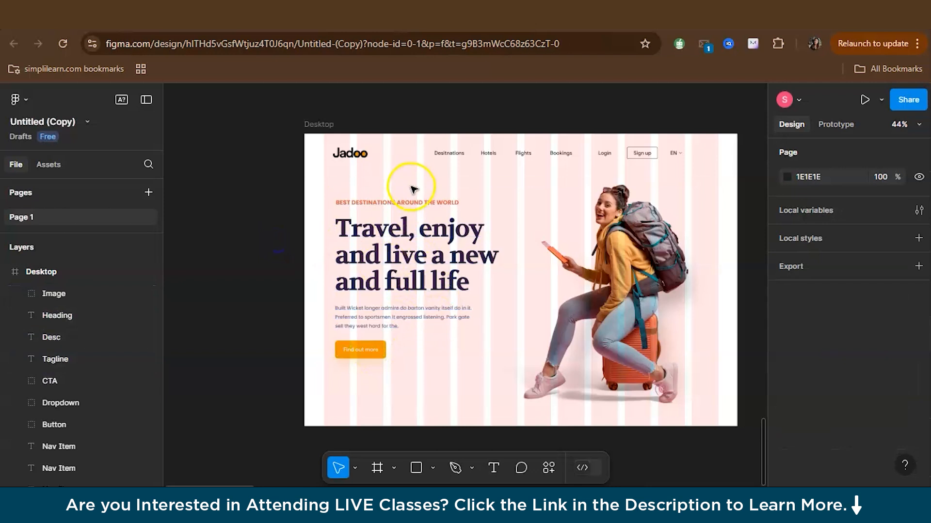
# Move the EN dropdown to the right edge of the last grid column and shift Sign up and Login right beside it
pyautogui.keyDown('ctrl'); pyautogui.scroll(3, 605, 201); pyautogui.keyUp('ctrl')
pyautogui.hscroll(3, 605, 201)
pyautogui.moveTo(628, 133); pyautogui.dragTo(669, 131)
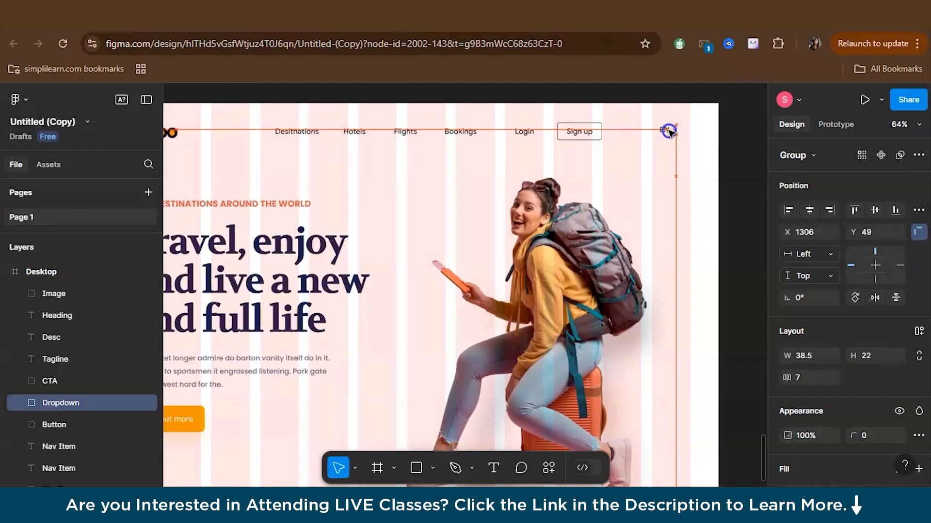
pyautogui.moveTo(592, 130); pyautogui.dragTo(634, 130)
pyautogui.moveTo(524, 131); pyautogui.dragTo(570, 131)
pyautogui.keyDown('ctrl'); pyautogui.scroll(-2, 380, 218); pyautogui.keyUp('ctrl')
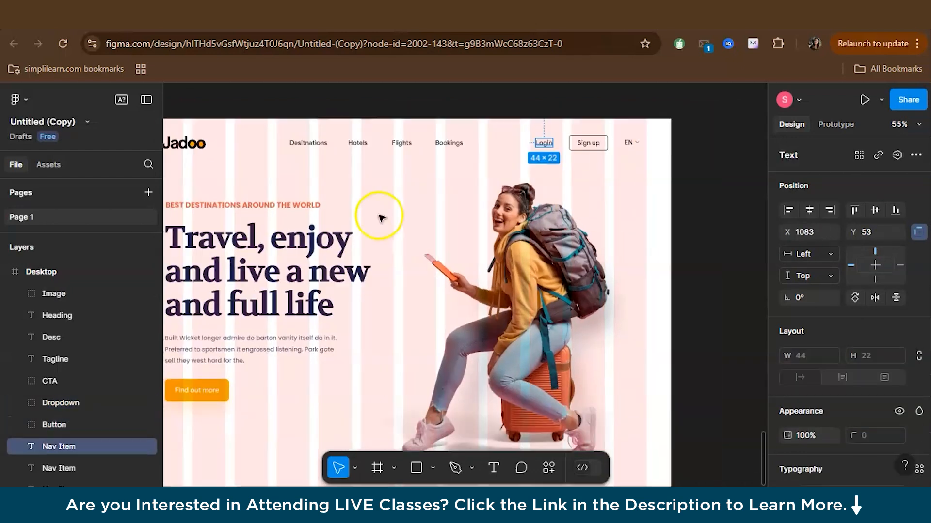
# Move the Jadoo logo left to align with the left edge of the first grid column
pyautogui.hscroll(-5, 348, 143)
pyautogui.click(338, 144)
pyautogui.moveTo(338, 145); pyautogui.dragTo(327, 144)
pyautogui.scroll(-2, 229, 221)
pyautogui.click(228, 221)
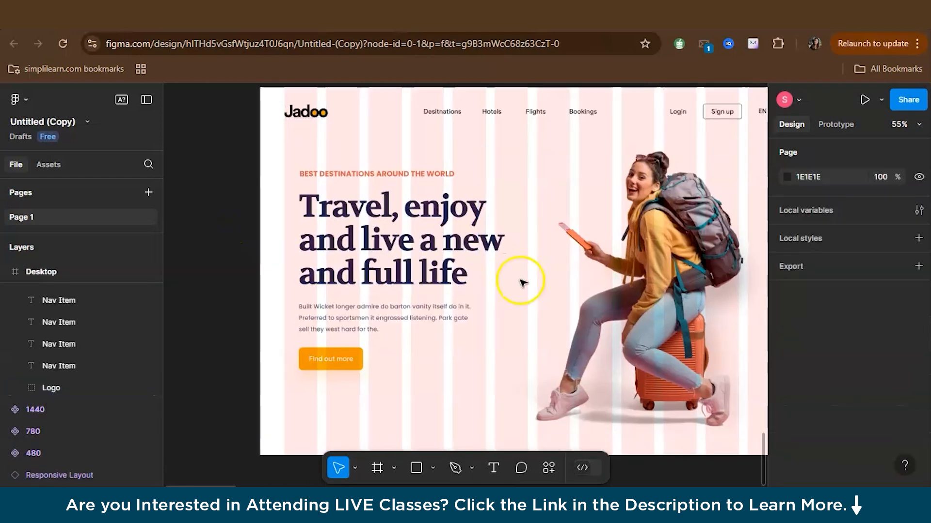
# Align the tagline, heading, description and Find out more button with the left edge of the first grid column
pyautogui.moveTo(397, 181); pyautogui.dragTo(374, 200)
pyautogui.moveTo(334, 309); pyautogui.dragTo(320, 309)
pyautogui.moveTo(325, 355); pyautogui.dragTo(310, 353)
pyautogui.click(233, 270)
pyautogui.scroll(-3, 492, 284)
pyautogui.click(497, 302)
pyautogui.click(736, 355)
# Remove the 12-column layout grid from the Desktop frame
pyautogui.scroll(2, 656, 336)
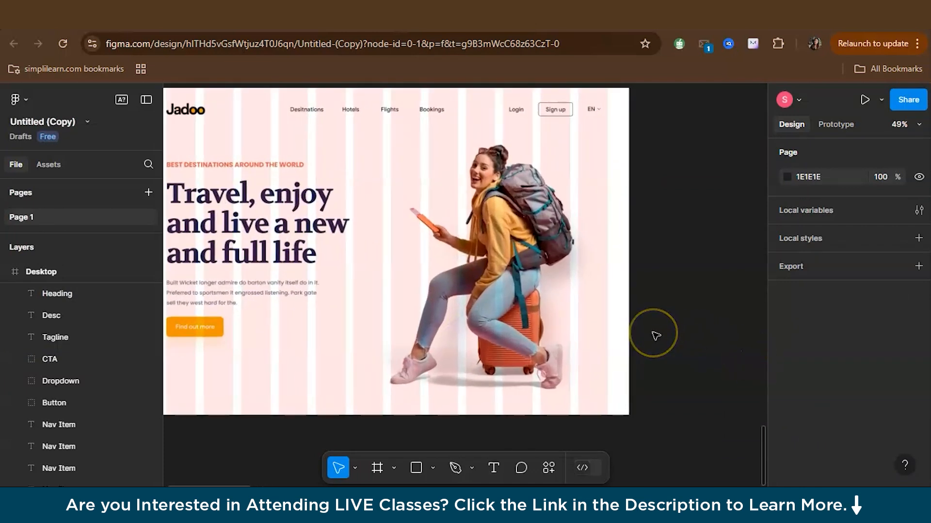
pyautogui.hscroll(-1, 250, 118)
pyautogui.scroll(1, 250, 119)
pyautogui.click(208, 105)
pyautogui.scroll(-5, 897, 305)
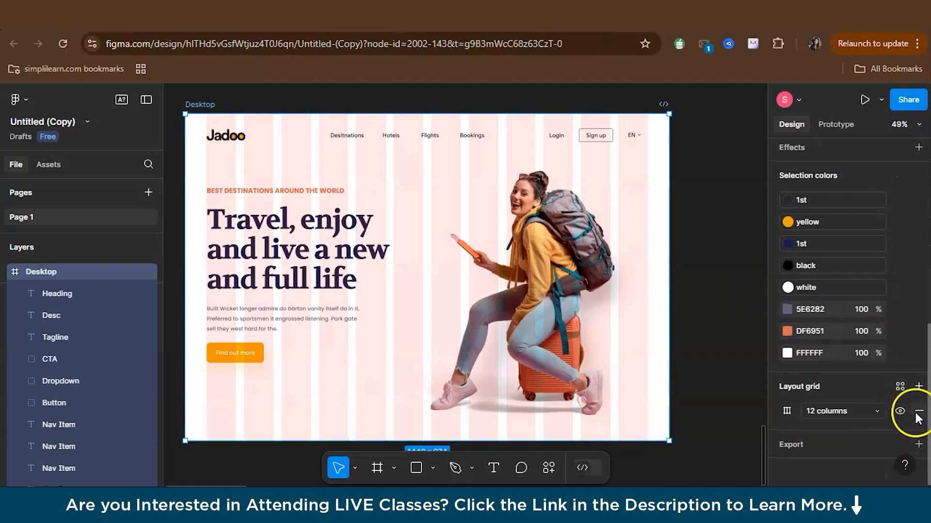
pyautogui.click(918, 412)
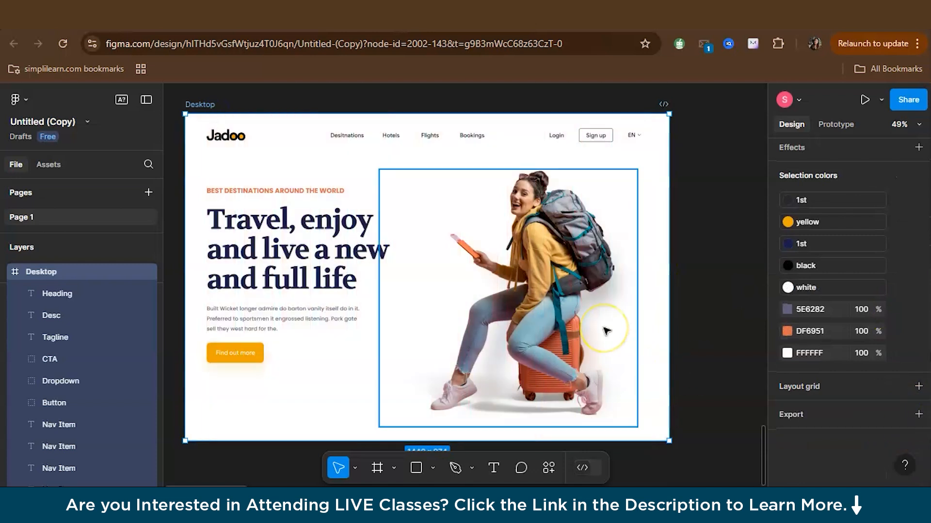
pyautogui.scroll(5, 834, 310)
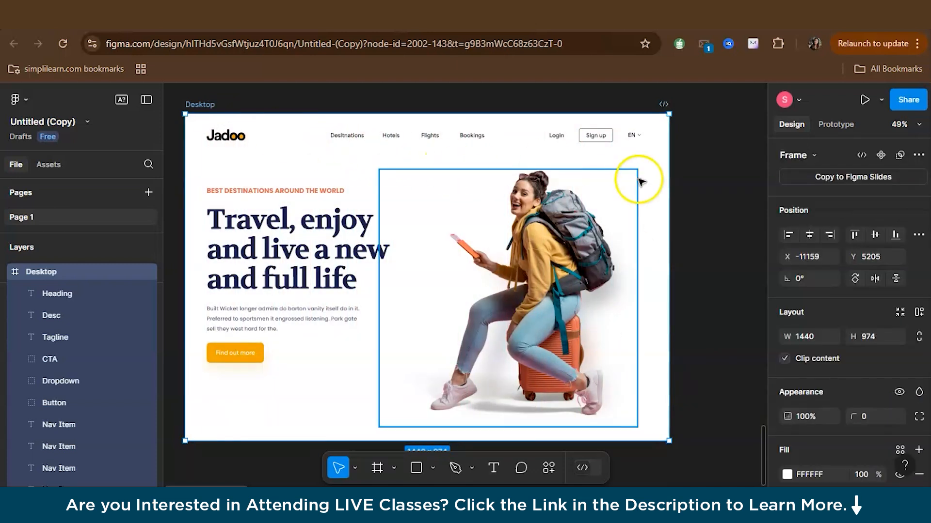
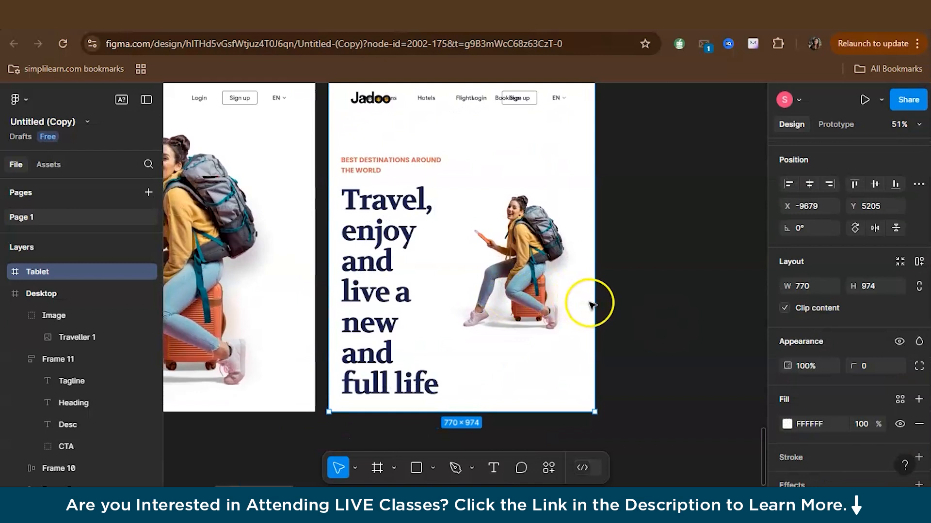
# Enlarge the Tablet frame to about 782 × 1537 so the whole text block fits inside
pyautogui.moveTo(523, 416); pyautogui.dragTo(524, 441)
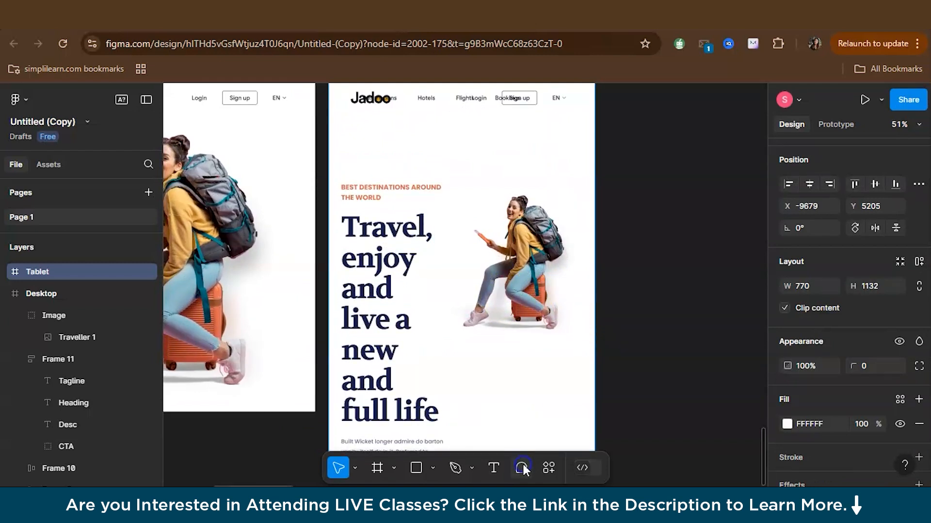
pyautogui.scroll(-4, 524, 374)
pyautogui.moveTo(485, 251); pyautogui.dragTo(499, 387)
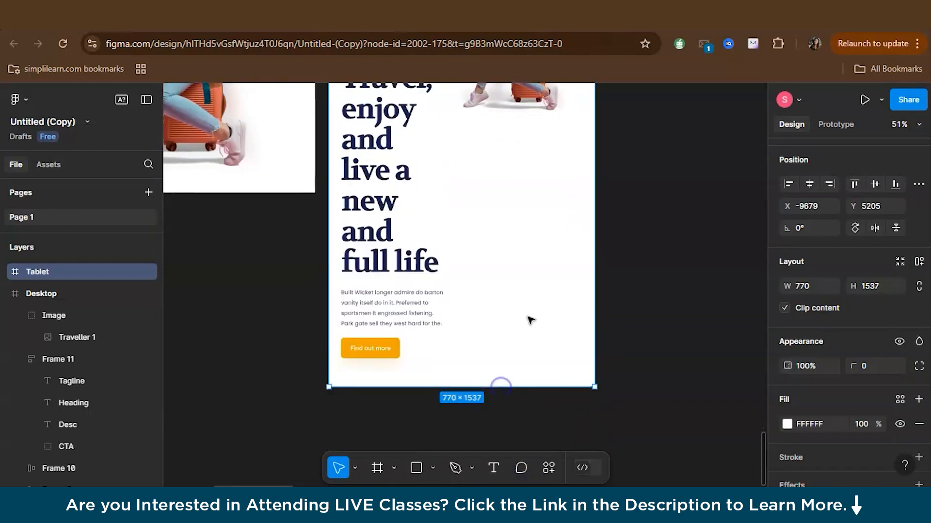
pyautogui.scroll(-3, 530, 320)
pyautogui.scroll(1, 543, 313)
pyautogui.moveTo(562, 308)
pyautogui.mouseDown()
pyautogui.moveTo(599, 308)
pyautogui.moveTo(563, 309)
pyautogui.mouseUp()
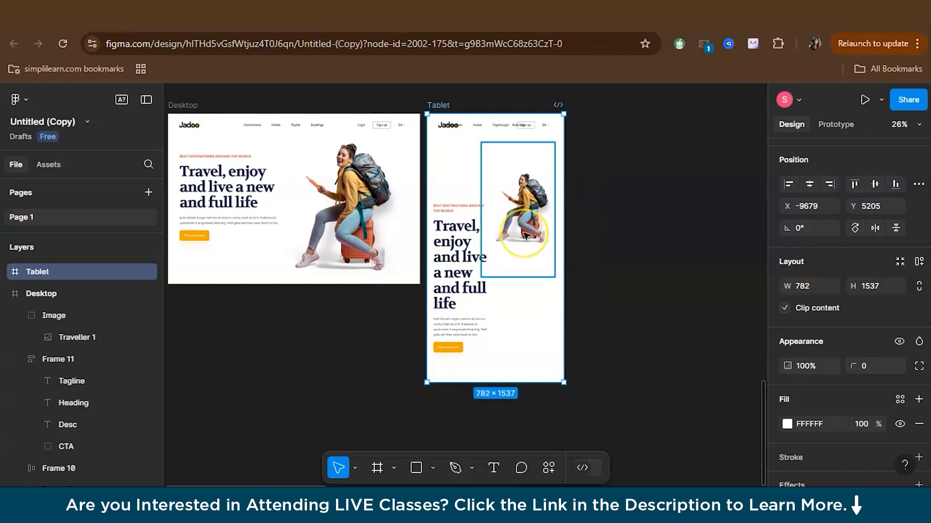
# Delete the navigation links group and the Login, Sign up and EN group from the Tablet frame's header
pyautogui.scroll(3, 506, 225)
pyautogui.scroll(3, 488, 232)
pyautogui.moveTo(489, 232); pyautogui.dragTo(445, 228)
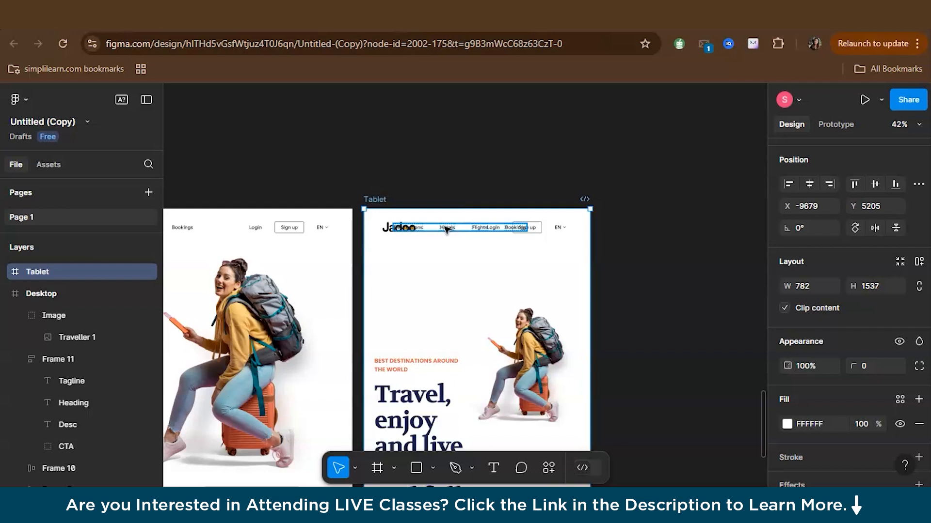
pyautogui.scroll(-1, 446, 229)
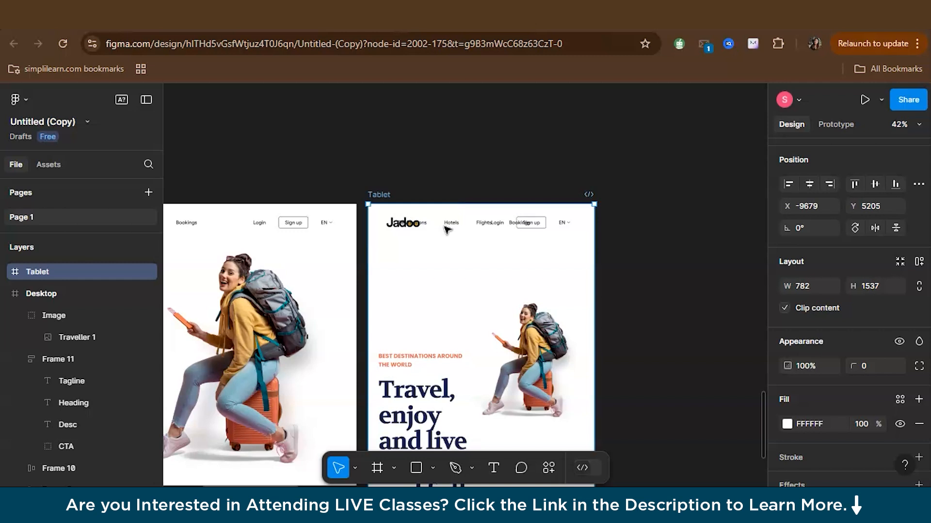
pyautogui.click(513, 224)
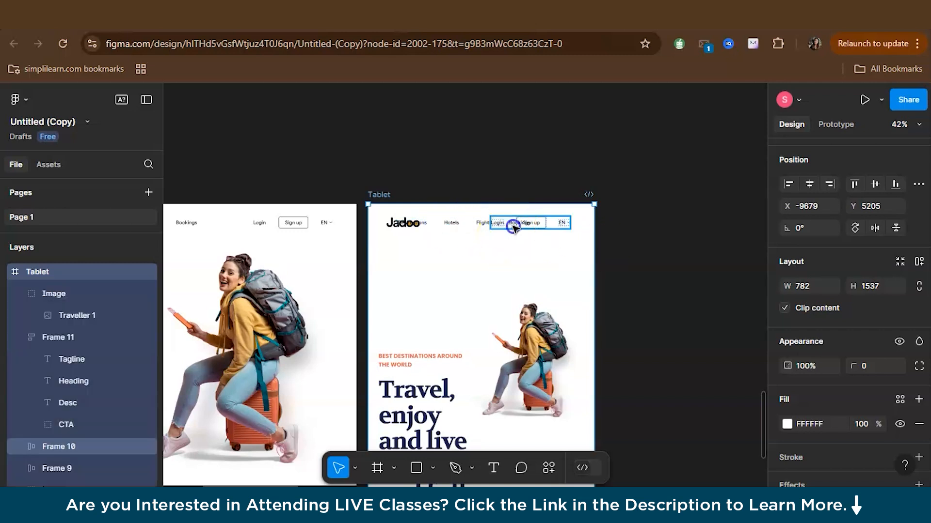
pyautogui.press('Delete')
pyautogui.click(501, 222)
pyautogui.press('Delete')
pyautogui.click(454, 209)
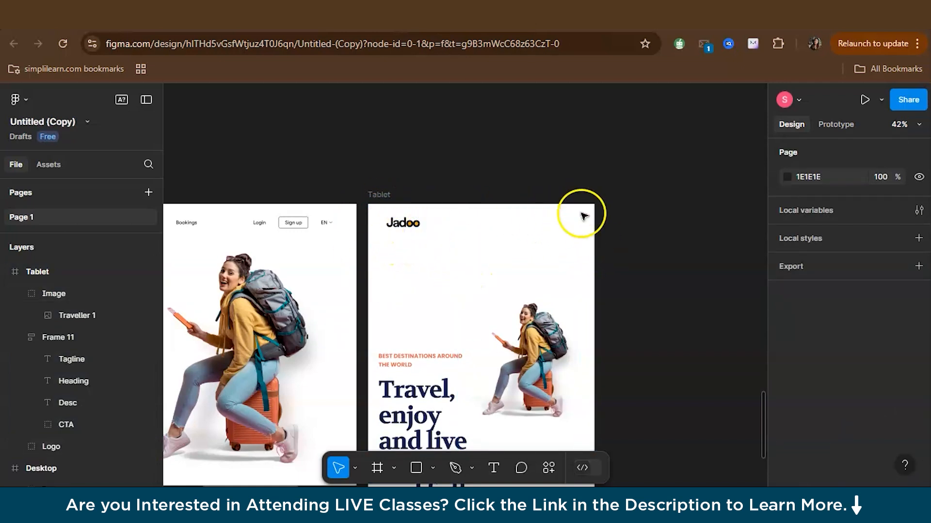
# Add a rectangle about 63 × 52 opposite the logo in the Tablet header, filled with 1E1E1E and vertically aligned with the logo
pyautogui.press('r')
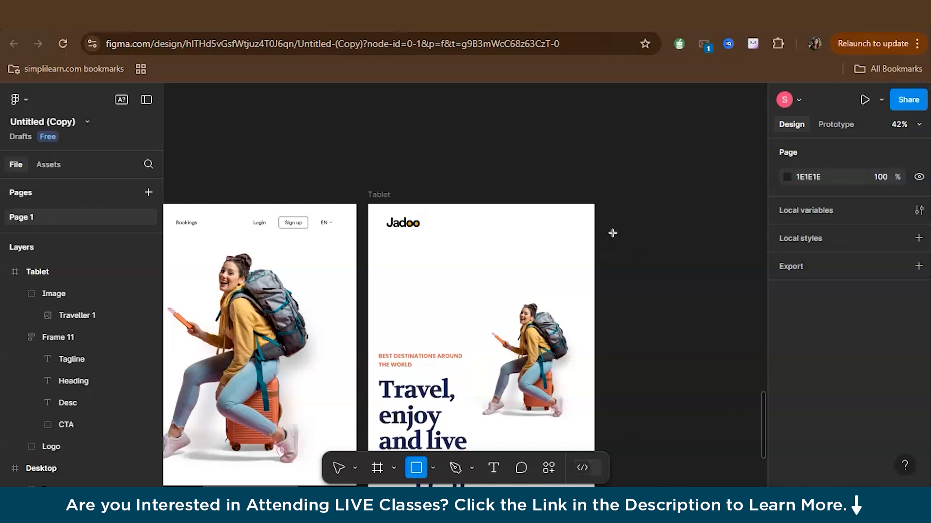
pyautogui.moveTo(562, 217); pyautogui.dragTo(580, 234)
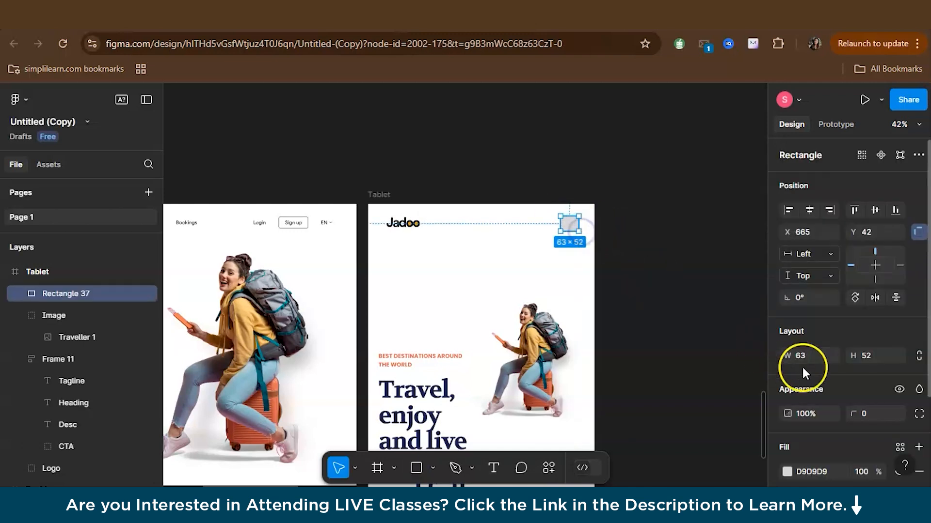
pyautogui.scroll(-2, 799, 378)
pyautogui.click(787, 383)
pyautogui.click(629, 431)
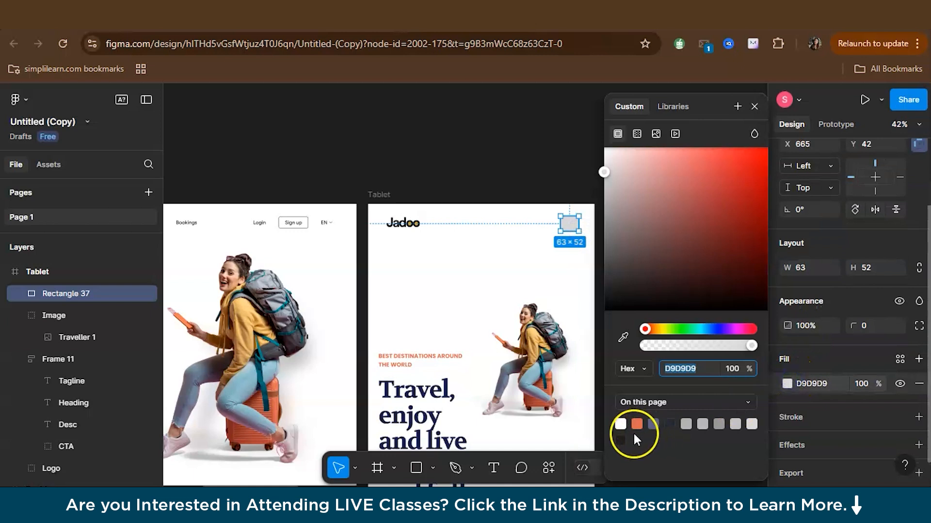
pyautogui.click(570, 224)
pyautogui.doubleClick(571, 224)
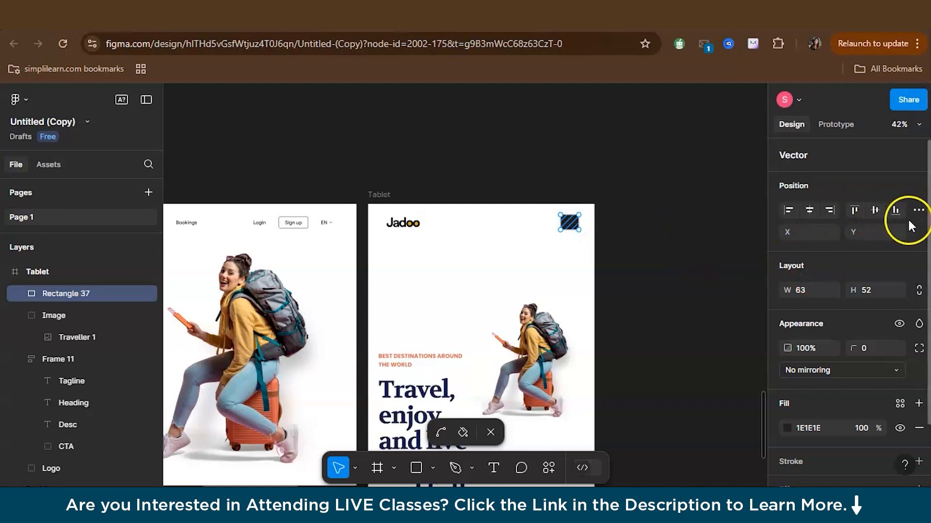
pyautogui.press('Escape')
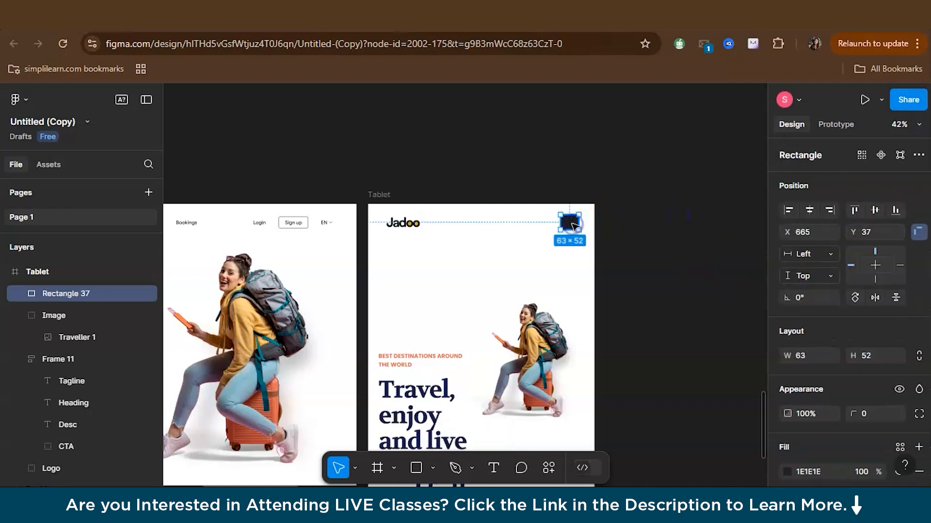
# Set the dark rectangle's horizontal constraint to Right and test it by slightly narrowing the Tablet frame
pyautogui.click(817, 256)
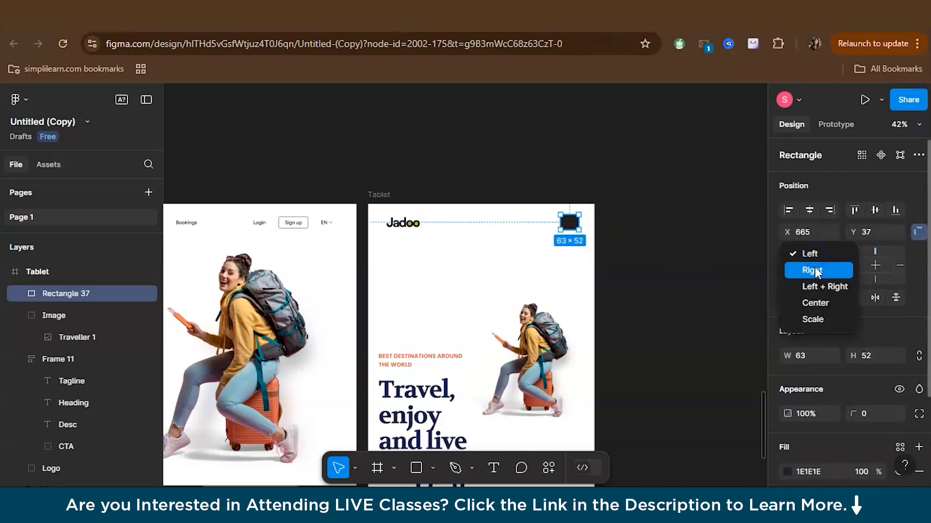
pyautogui.click(817, 271)
pyautogui.click(576, 166)
pyautogui.click(378, 195)
pyautogui.moveTo(597, 250)
pyautogui.mouseDown()
pyautogui.moveTo(563, 243)
pyautogui.moveTo(593, 243)
pyautogui.mouseUp()
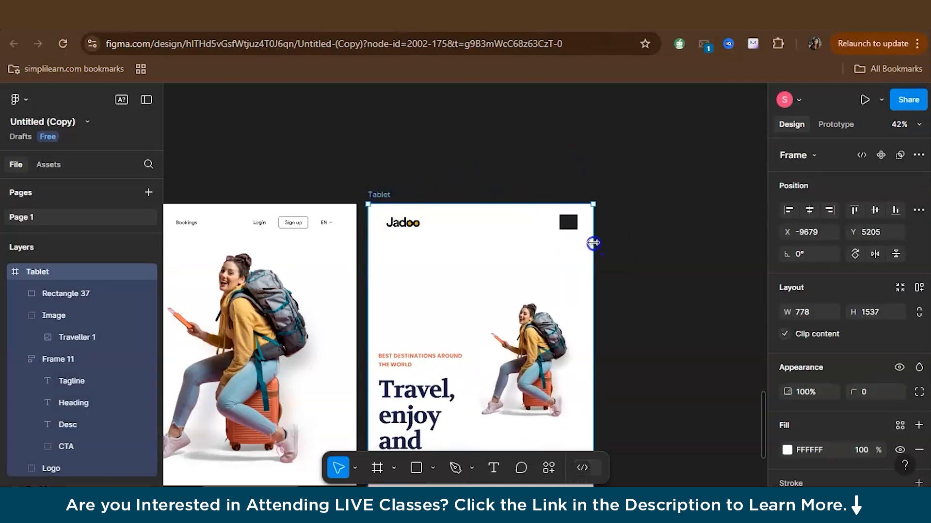
# Set the Tablet frame's width to 770
pyautogui.click(813, 315)
pyautogui.write('770')
pyautogui.press('Return')
pyautogui.scroll(-3, 535, 284)
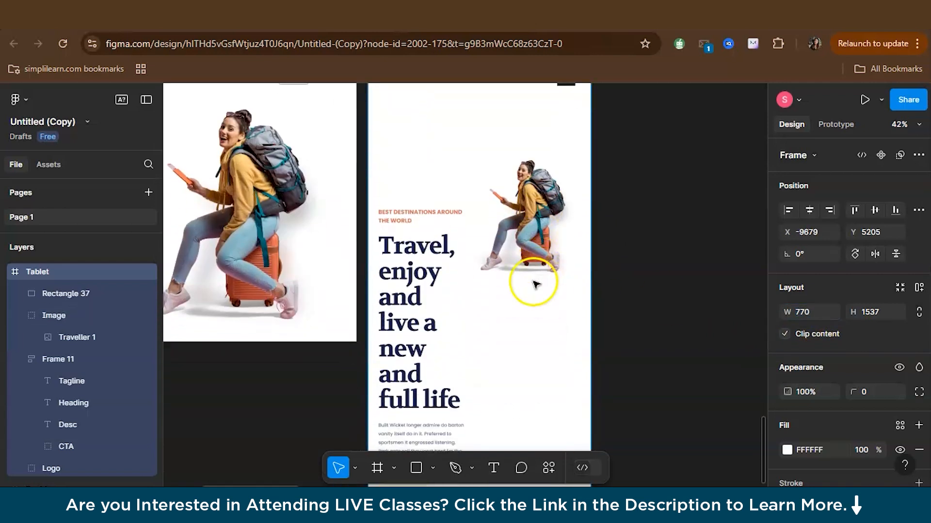
pyautogui.scroll(2, 536, 284)
# Add a columns layout grid to the Tablet frame with a count of 8 and a margin of 32
pyautogui.scroll(-5, 848, 335)
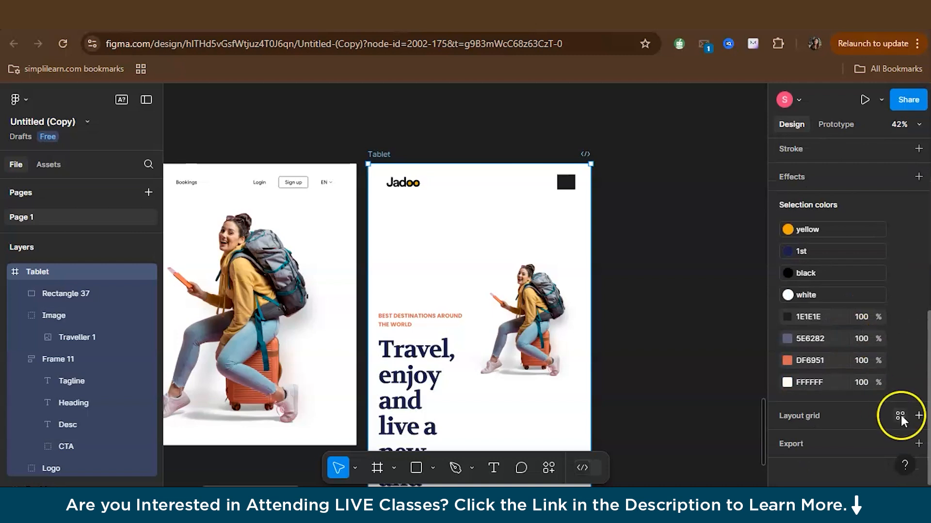
pyautogui.click(918, 416)
pyautogui.click(787, 440)
pyautogui.click(623, 406)
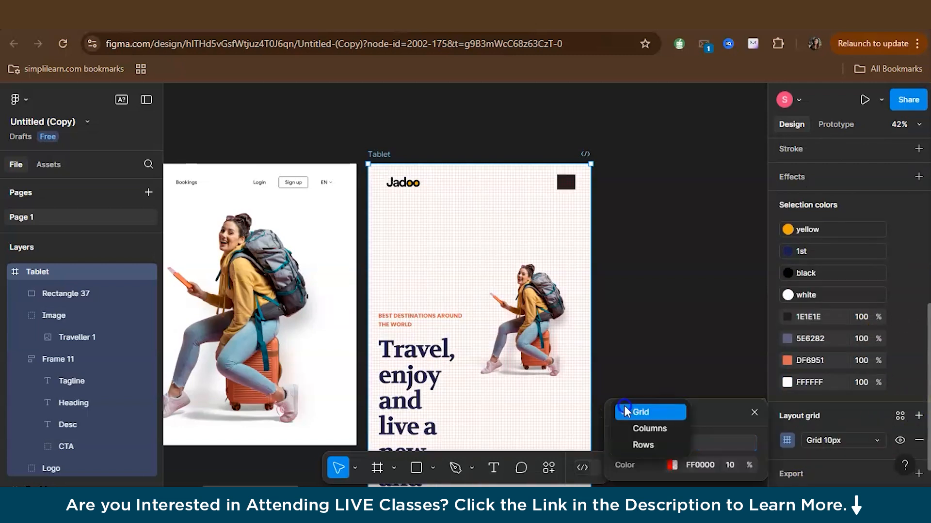
pyautogui.click(630, 432)
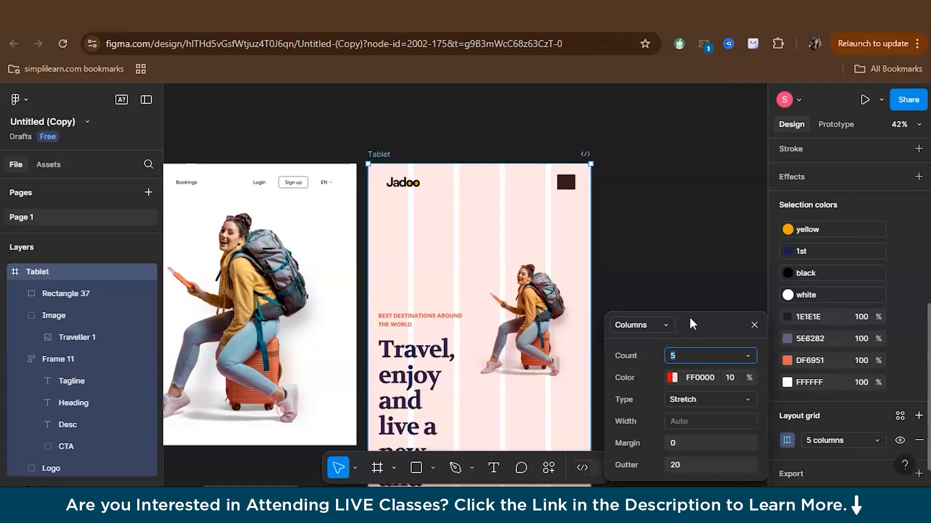
pyautogui.write('8')
pyautogui.click(677, 443)
pyautogui.write('32')
pyautogui.press('Return')
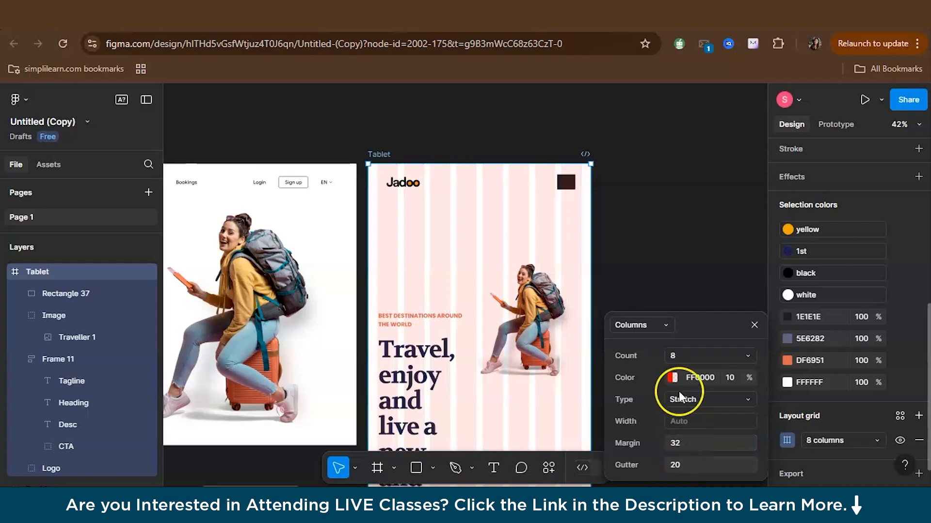
pyautogui.click(755, 326)
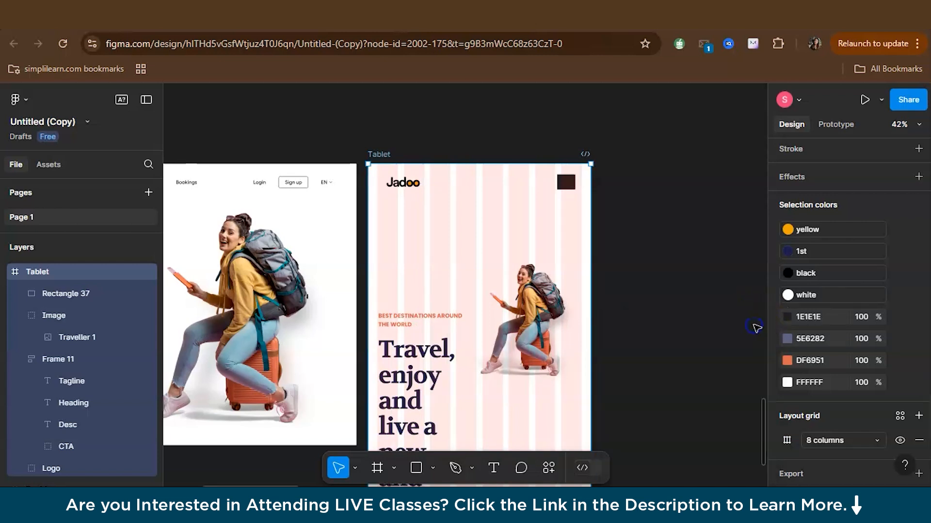
# Move the Tablet frame slightly farther away from the Desktop frame
pyautogui.moveTo(400, 184); pyautogui.dragTo(426, 185)
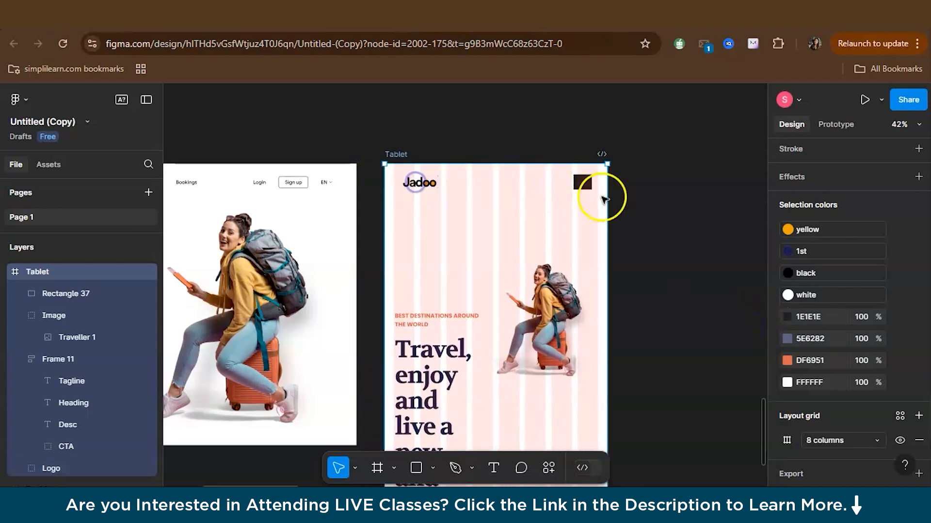
pyautogui.click(634, 202)
# Align the Tablet logo with the left edge of the first grid column and the dark rectangle with the right edge of the last column
pyautogui.scroll(3, 529, 236)
pyautogui.scroll(3, 530, 236)
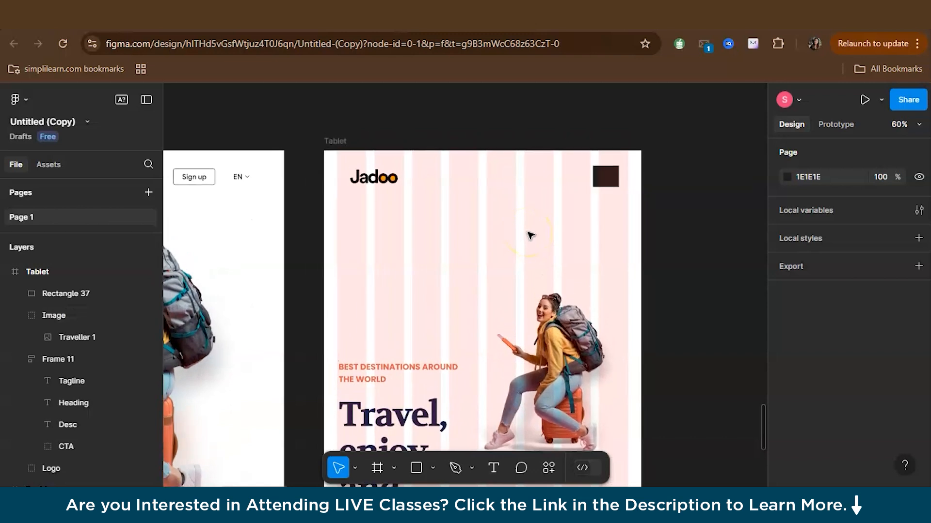
pyautogui.click(317, 179)
pyautogui.moveTo(303, 182); pyautogui.dragTo(306, 177)
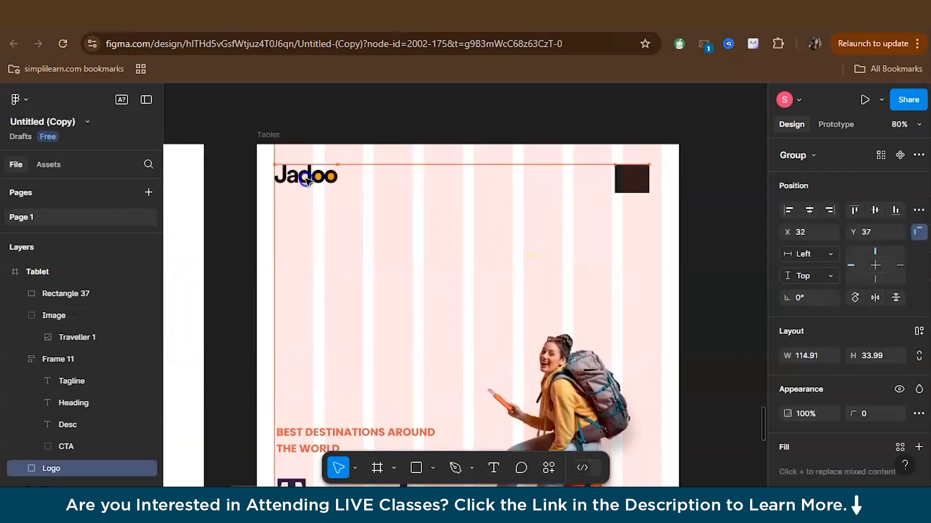
pyautogui.moveTo(622, 178); pyautogui.dragTo(634, 177)
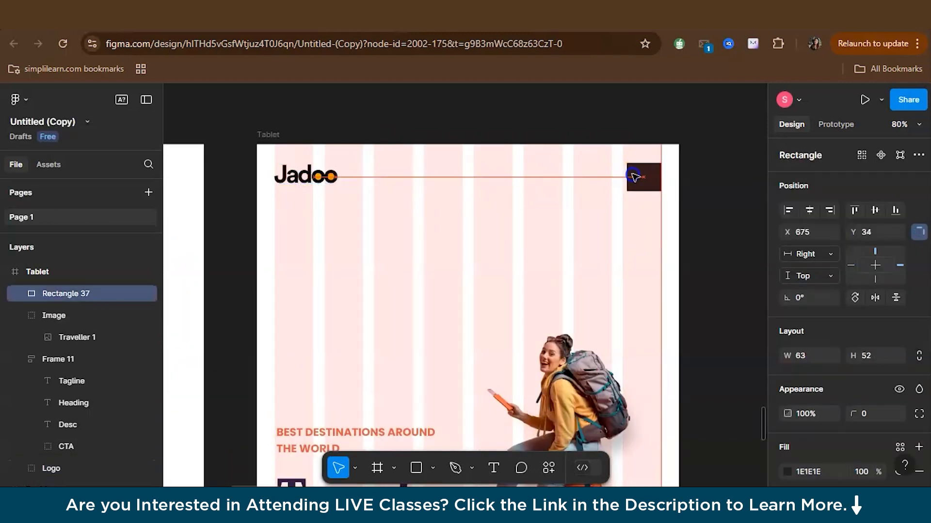
# Move the text block up beneath the Tablet header and shift the traveller image down to the lower part of the frame
pyautogui.scroll(-4, 615, 291)
pyautogui.hscroll(-1, 615, 290)
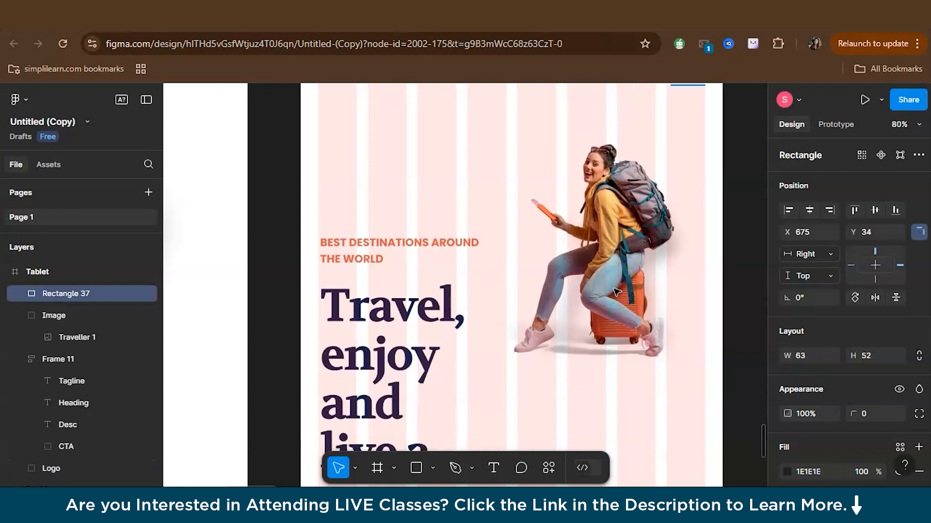
pyautogui.scroll(-5, 615, 291)
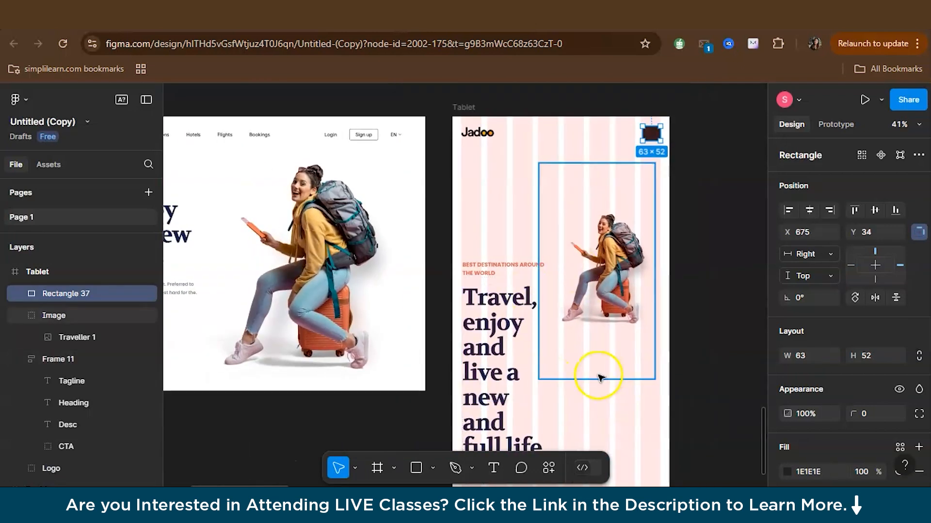
pyautogui.scroll(2, 600, 378)
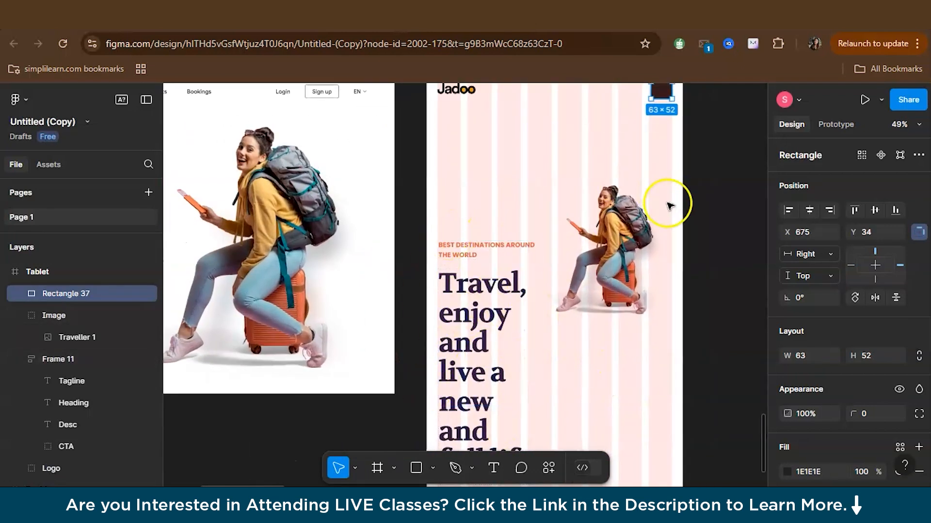
pyautogui.scroll(-2, 603, 374)
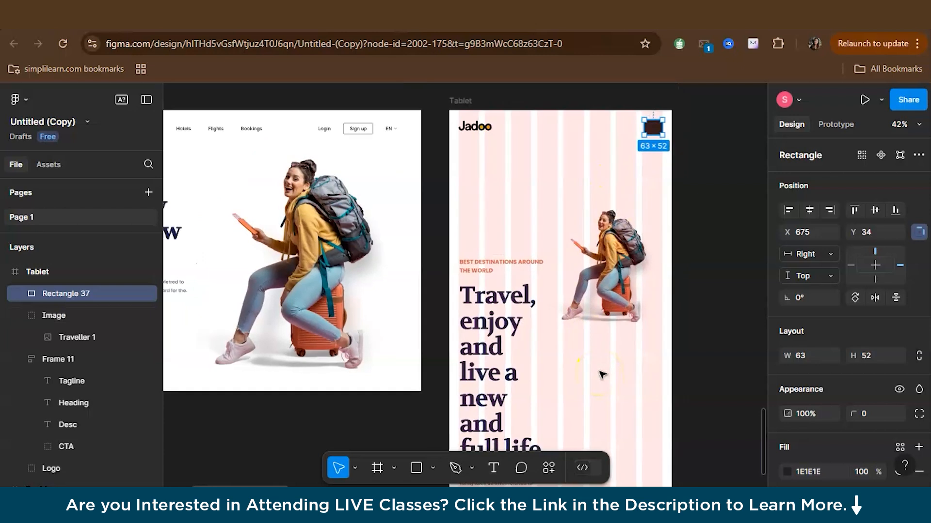
pyautogui.hscroll(2, 603, 374)
pyautogui.scroll(-1, 602, 375)
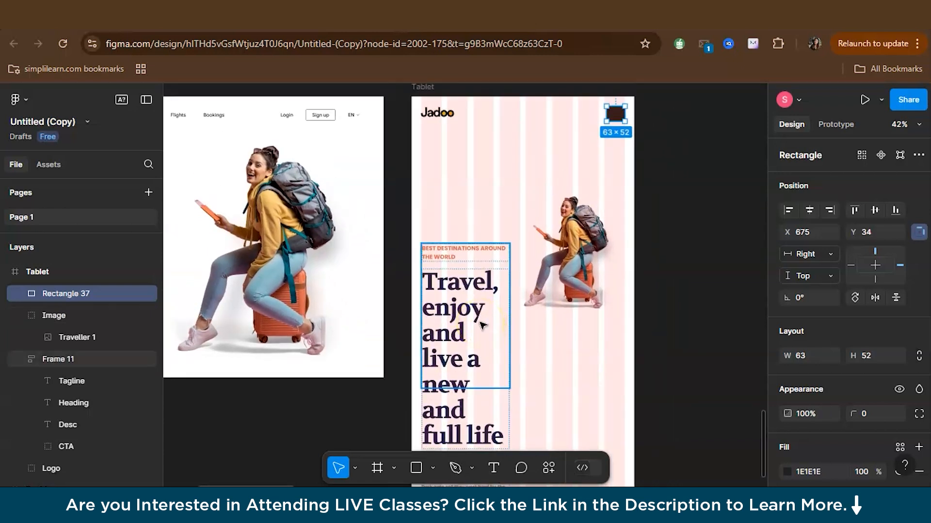
pyautogui.click(633, 327)
pyautogui.moveTo(461, 305); pyautogui.dragTo(461, 199)
pyautogui.moveTo(588, 251); pyautogui.dragTo(568, 388)
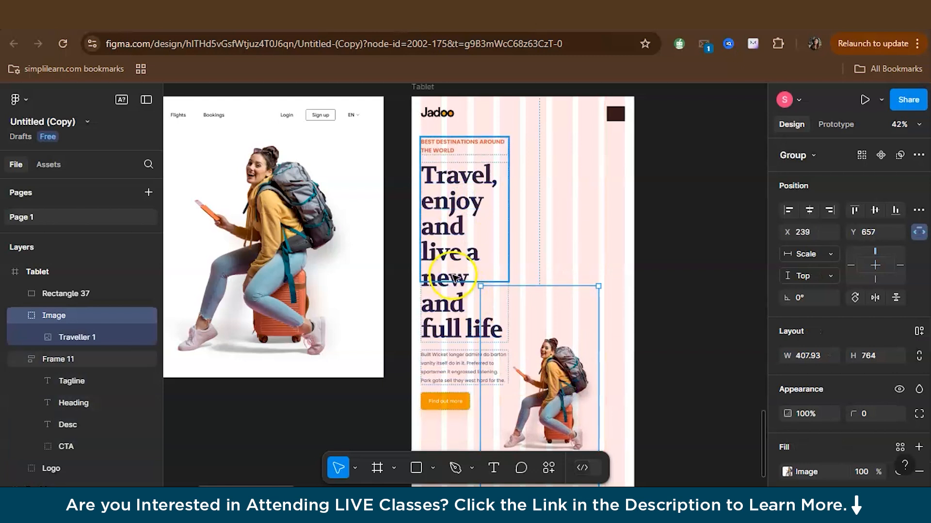
# Try to widen only the heading text inside the Tablet text block to about 426
pyautogui.click(454, 275)
pyautogui.click(654, 327)
pyautogui.click(438, 326)
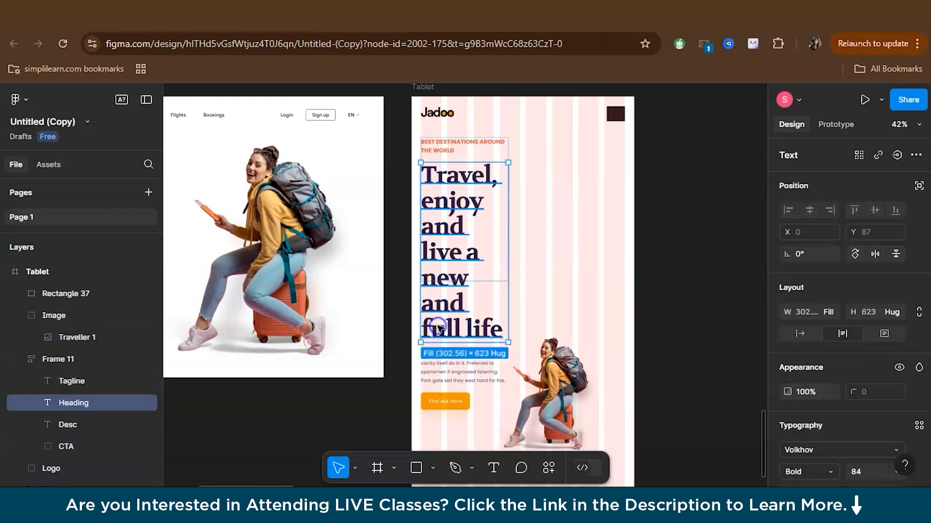
pyautogui.moveTo(518, 305); pyautogui.dragTo(544, 305)
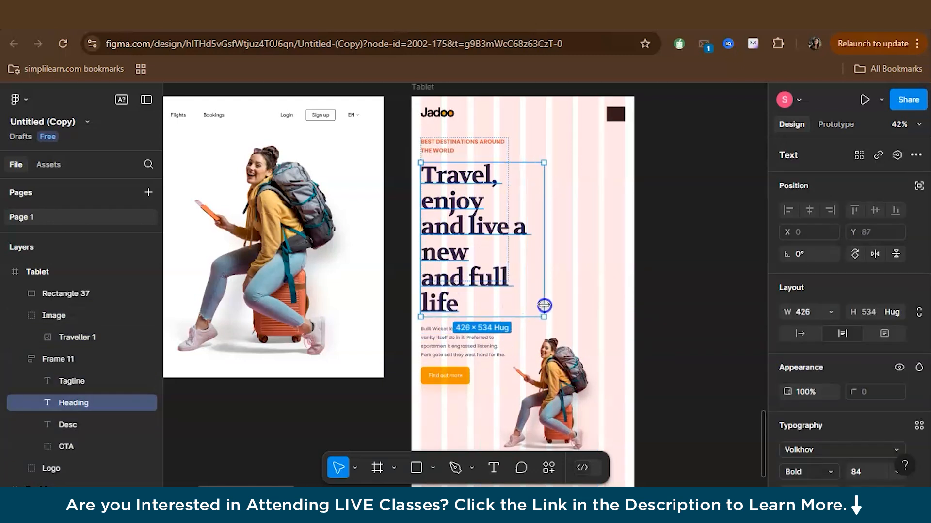
pyautogui.click(650, 305)
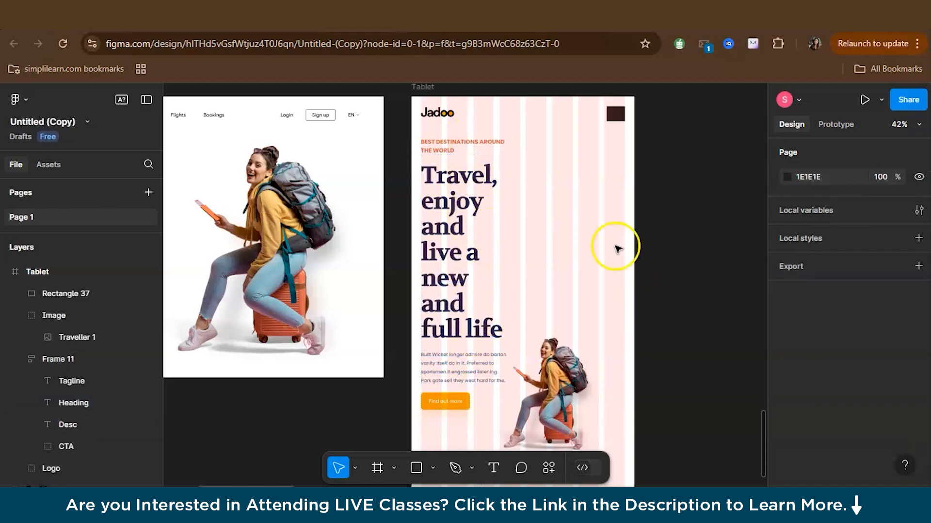
# Widen the Tablet text block to about 575 and position it lower in the frame at about X 72, Y 314
pyautogui.click(504, 252)
pyautogui.moveTo(519, 251); pyautogui.dragTo(601, 265)
pyautogui.moveTo(510, 192); pyautogui.dragTo(510, 242)
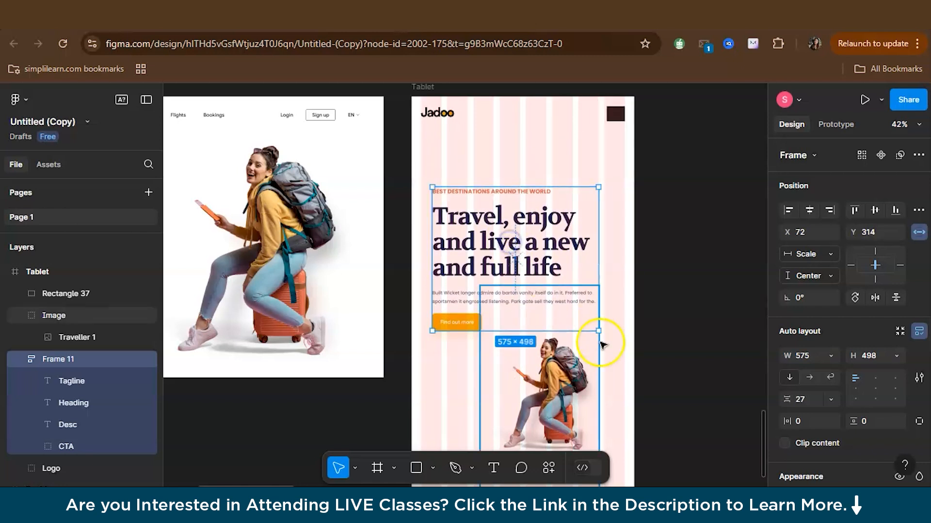
# Reduce the traveller image's height to about 407 and place it below the text block at about X 216, Y 1073
pyautogui.scroll(-5, 600, 347)
pyautogui.click(556, 318)
pyautogui.moveTo(535, 183); pyautogui.dragTo(535, 287)
pyautogui.scroll(6, 534, 287)
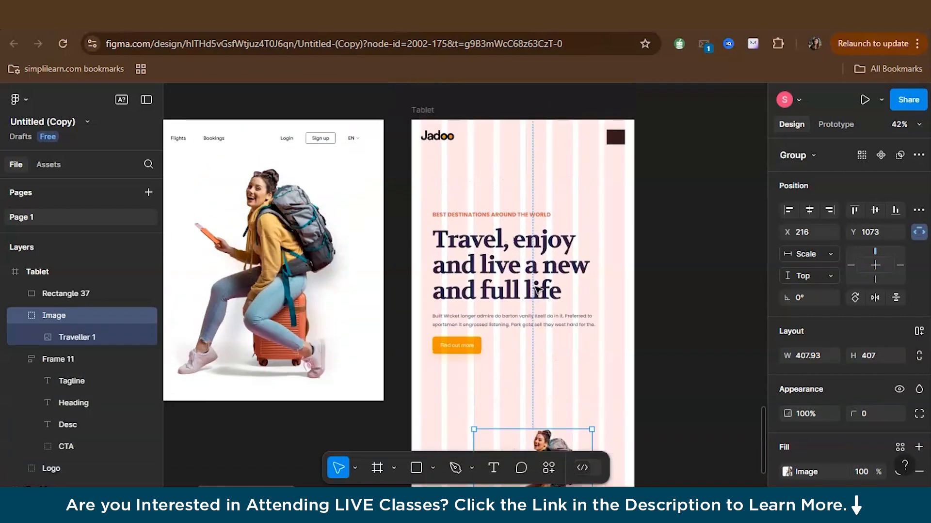
# Move the Tablet text block up to Y 299 and pull in its left edge to X 103, making it 544 wide
pyautogui.scroll(5, 536, 310)
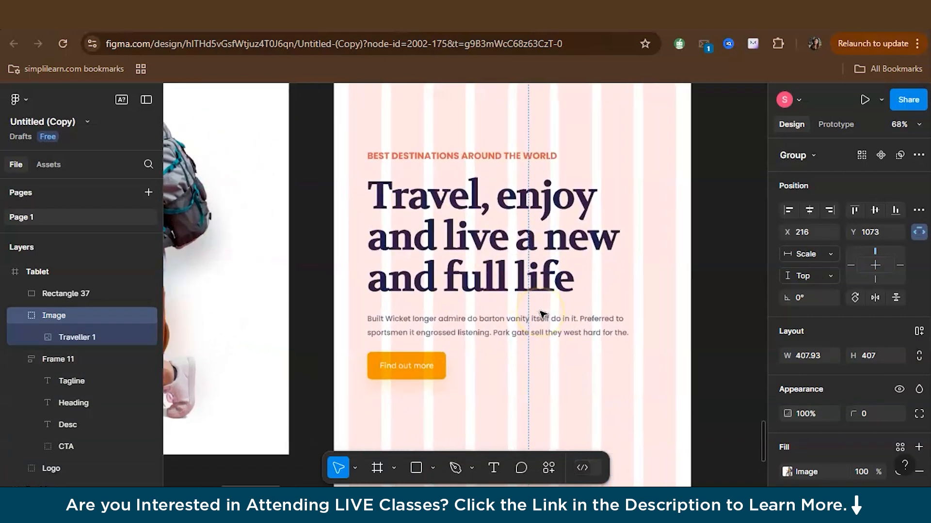
pyautogui.moveTo(474, 226); pyautogui.dragTo(474, 221)
pyautogui.moveTo(367, 209); pyautogui.dragTo(381, 209)
pyautogui.scroll(-5, 648, 256)
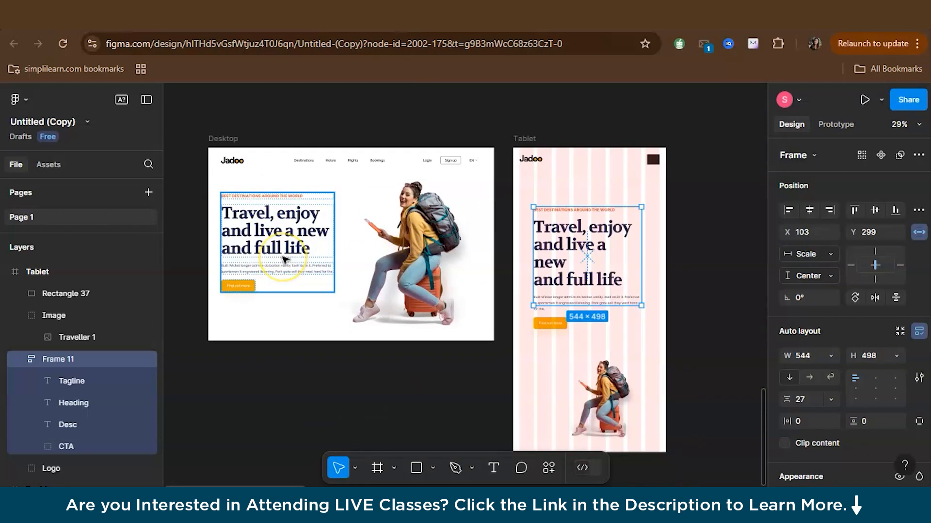
pyautogui.scroll(4, 634, 264)
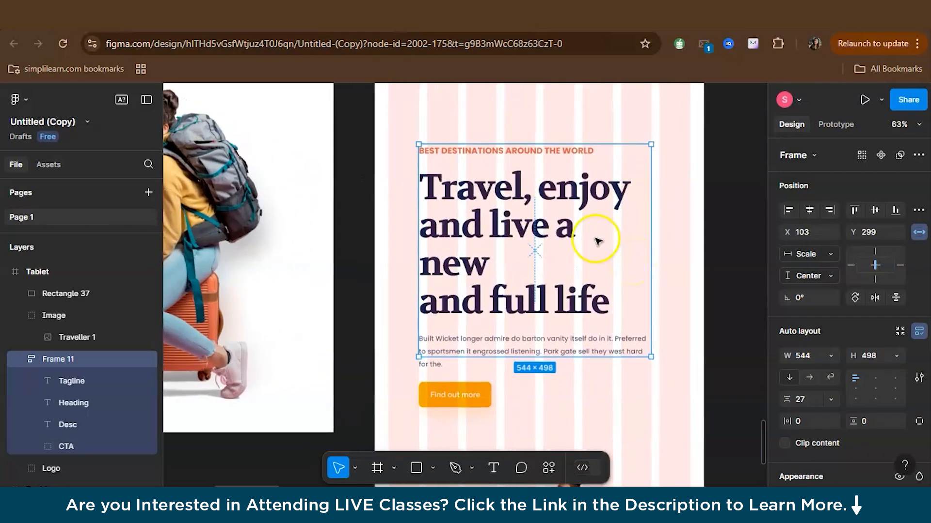
pyautogui.click(741, 190)
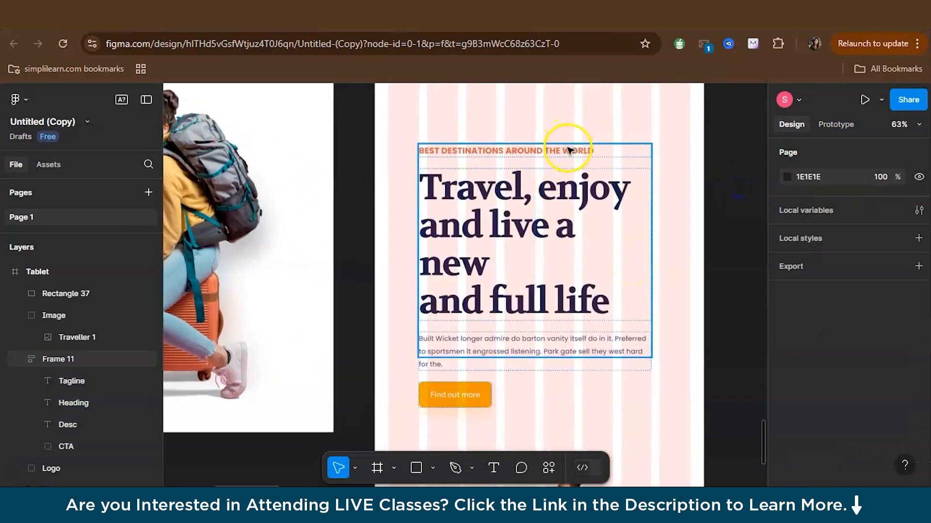
# Centre-align the tagline, heading and description text in the Tablet text block
pyautogui.doubleClick(568, 152)
pyautogui.scroll(-5, 887, 321)
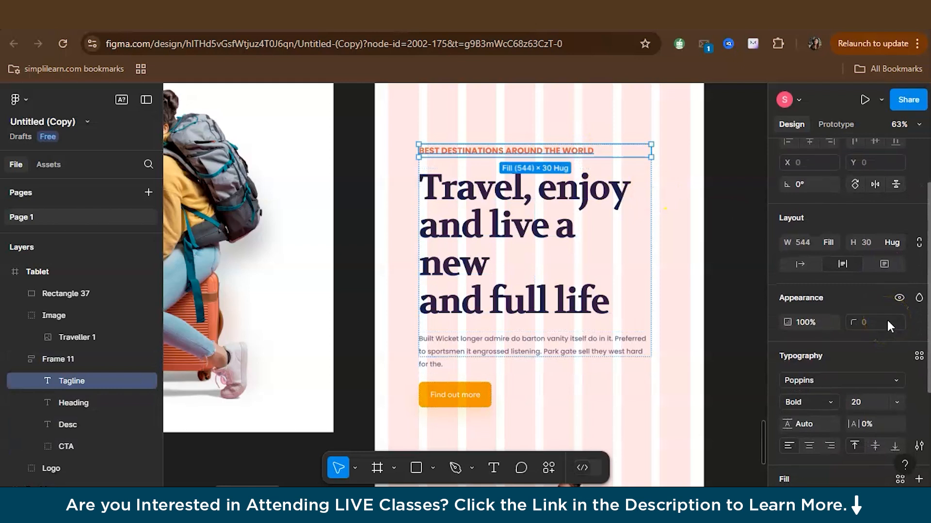
pyautogui.click(808, 370)
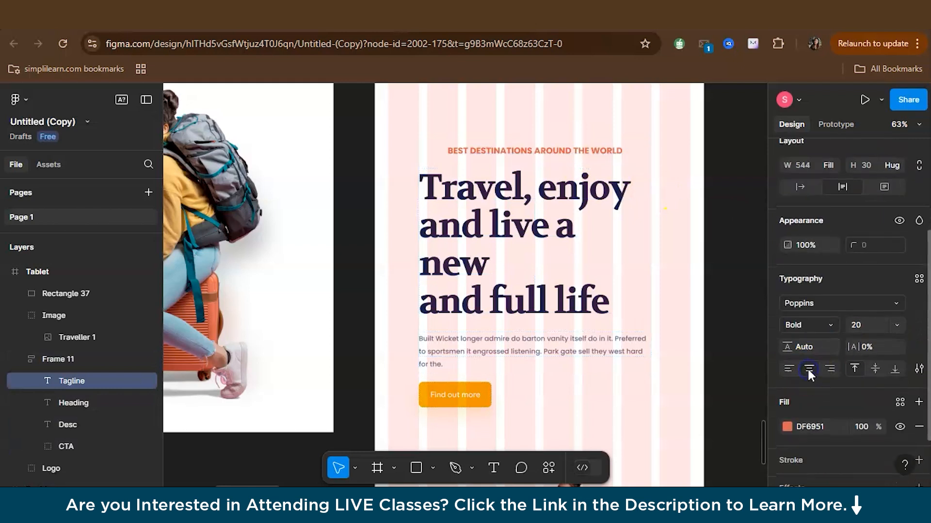
pyautogui.doubleClick(467, 254)
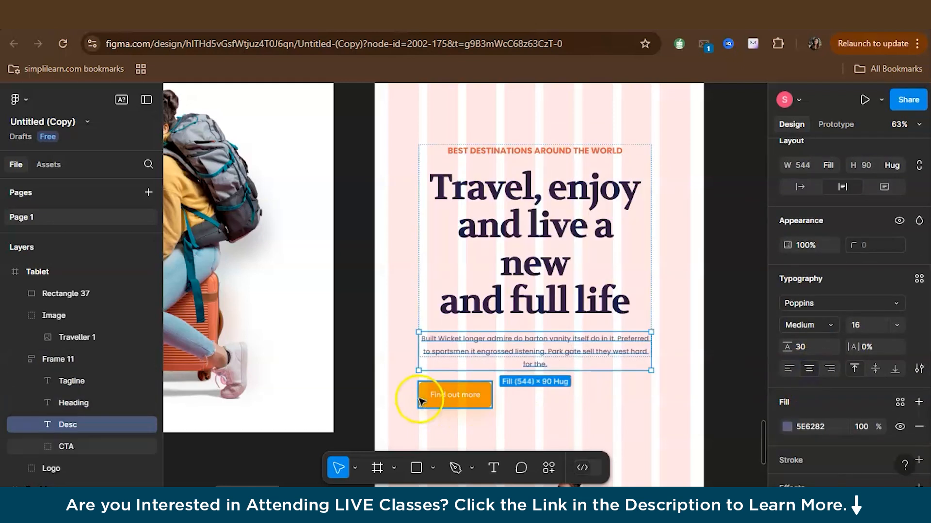
pyautogui.click(723, 339)
pyautogui.scroll(-5, 640, 303)
pyautogui.click(640, 303)
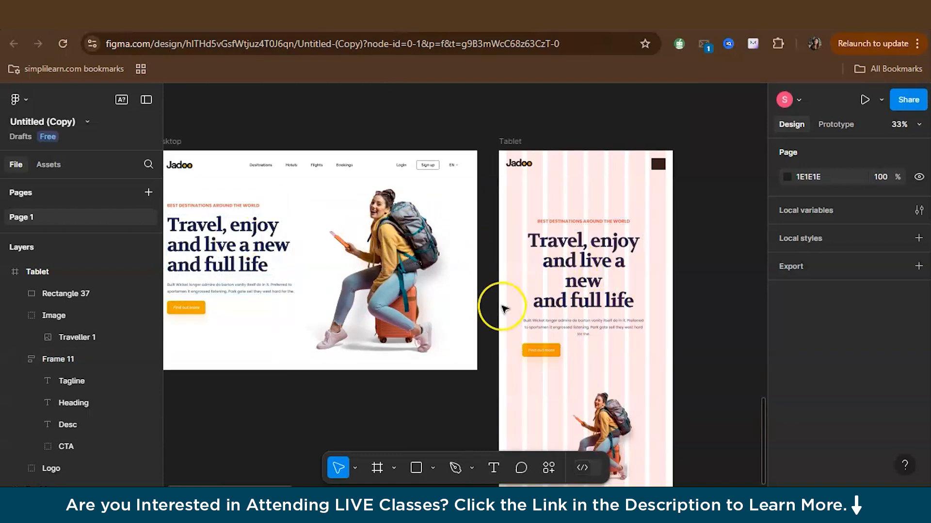
# Set the Tablet heading's font size to 70
pyautogui.scroll(3, 499, 308)
pyautogui.click(439, 263)
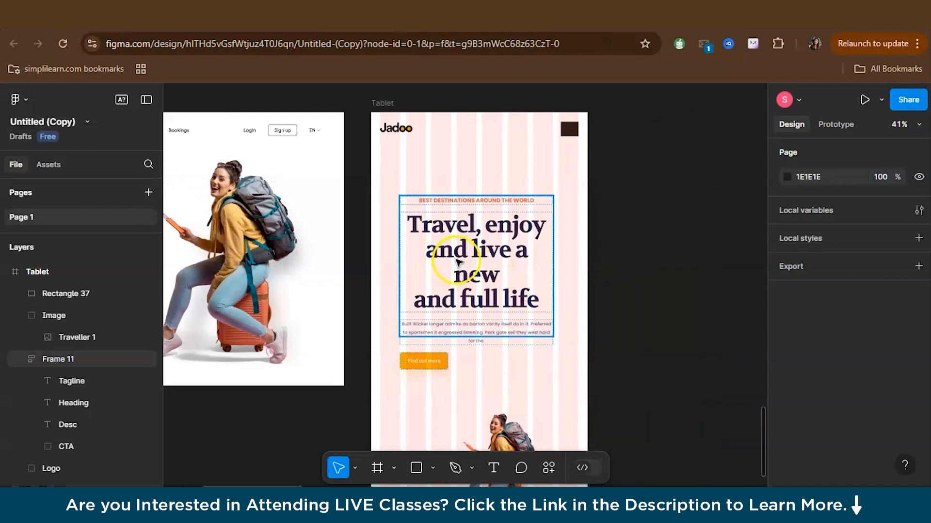
pyautogui.scroll(3, 455, 261)
pyautogui.click(453, 257)
pyautogui.scroll(-2, 877, 411)
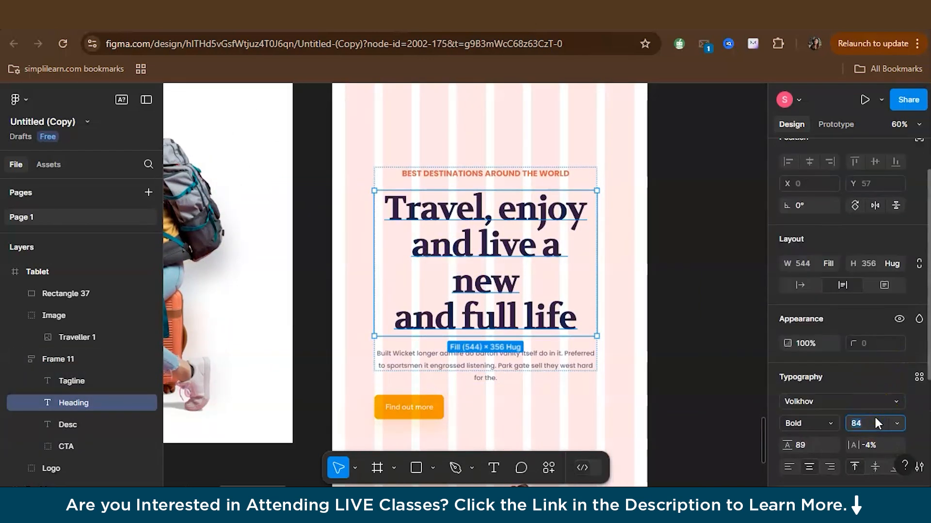
pyautogui.write('70')
pyautogui.press('Return')
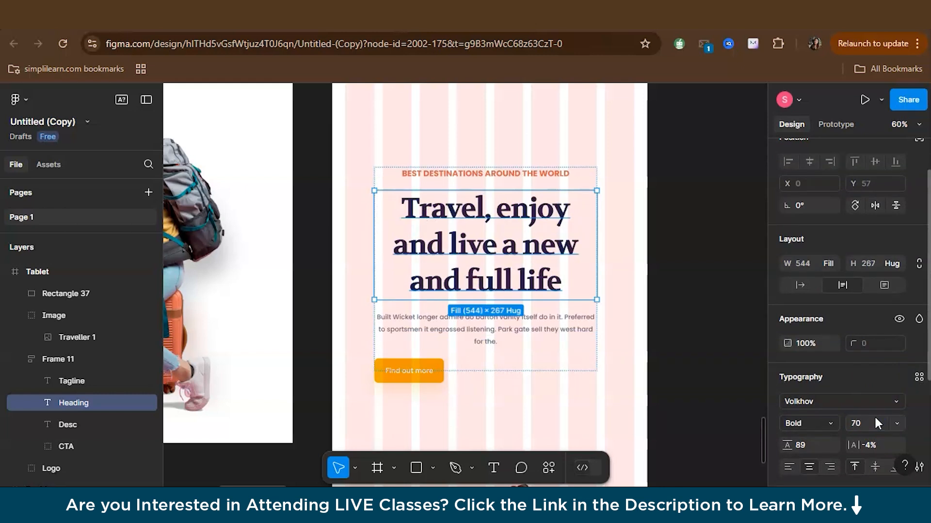
pyautogui.click(705, 347)
# Move the traveller image up beneath the Tablet text block, centred under it at about X 168, Y 873
pyautogui.scroll(-3, 617, 281)
pyautogui.click(458, 138)
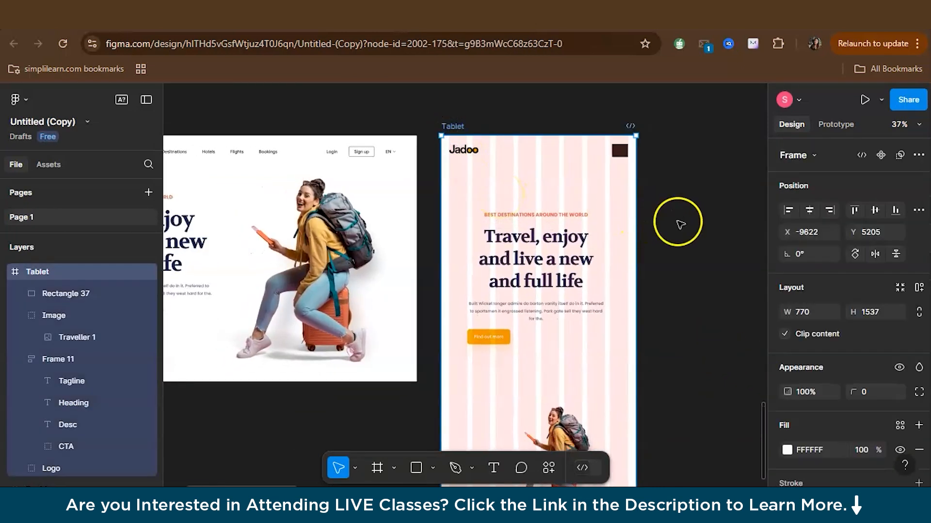
pyautogui.click(703, 274)
pyautogui.scroll(-2, 581, 334)
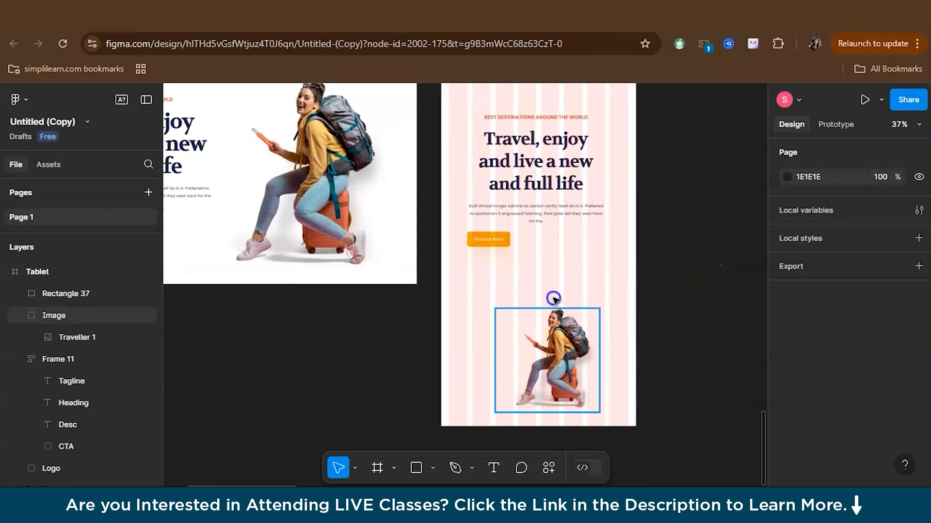
pyautogui.moveTo(552, 312); pyautogui.dragTo(540, 306)
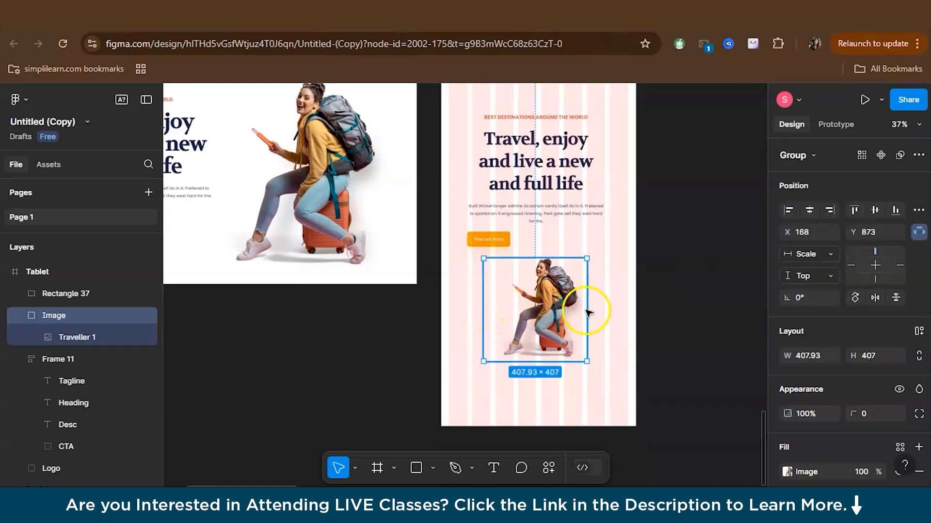
pyautogui.click(699, 295)
# Remove the column layout grid from the Tablet frame
pyautogui.scroll(2, 538, 179)
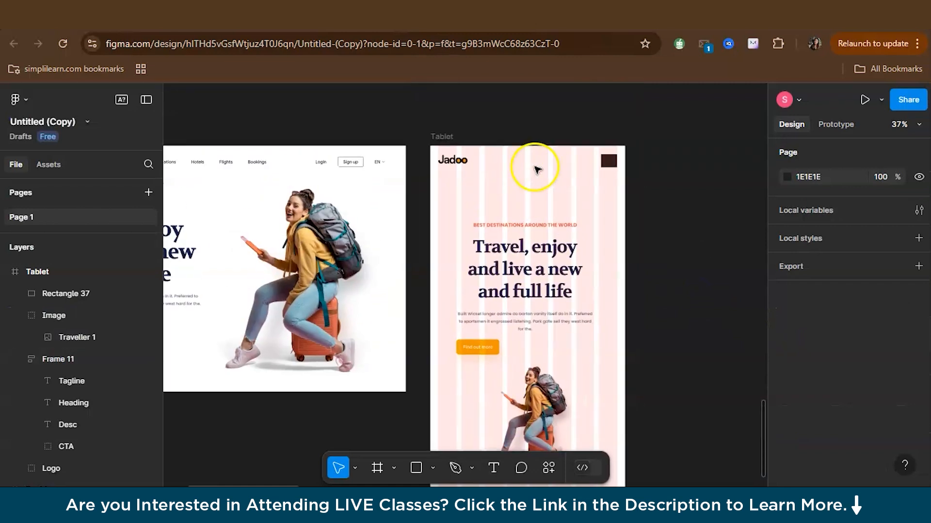
pyautogui.click(448, 140)
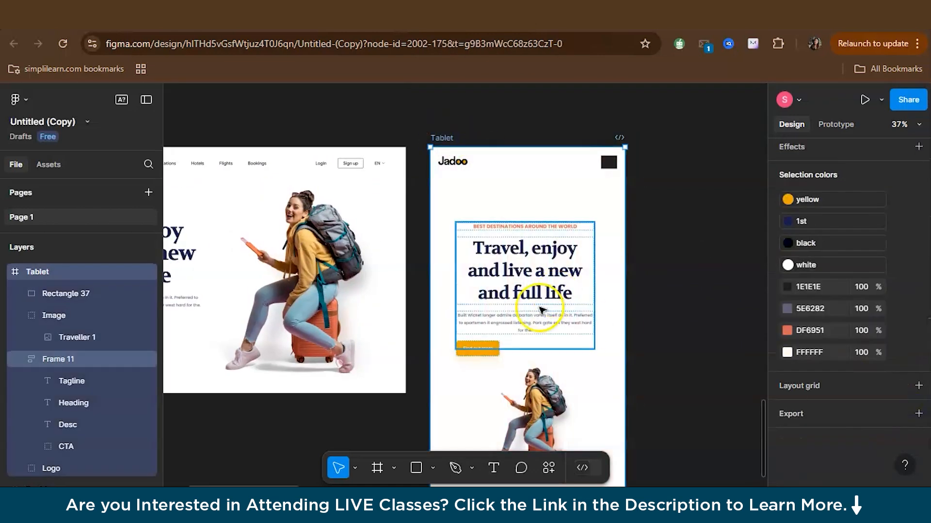
# Test how the Tablet content adapts by narrowing the frame to about 701, and restore its width to 770
pyautogui.scroll(-2, 612, 94)
pyautogui.moveTo(623, 188); pyautogui.dragTo(608, 207)
pyautogui.click(817, 319)
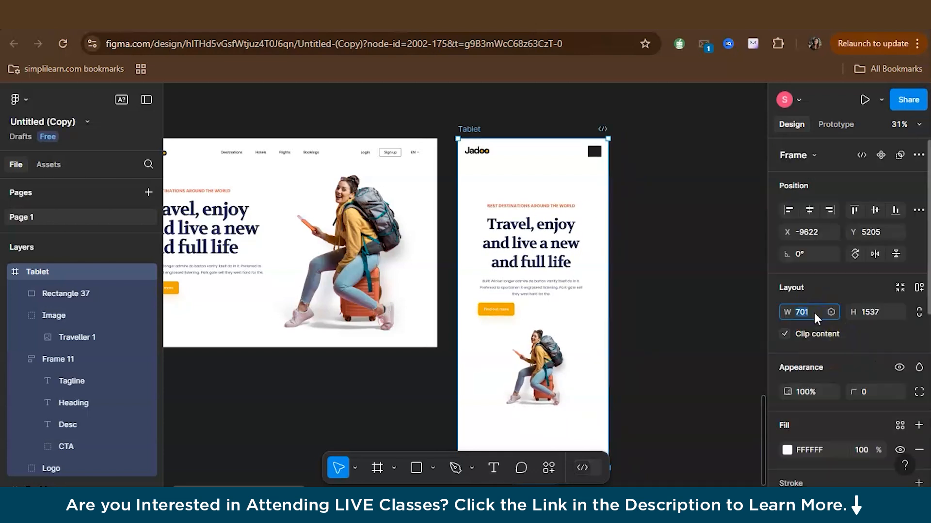
pyautogui.write('770')
pyautogui.press('Return')
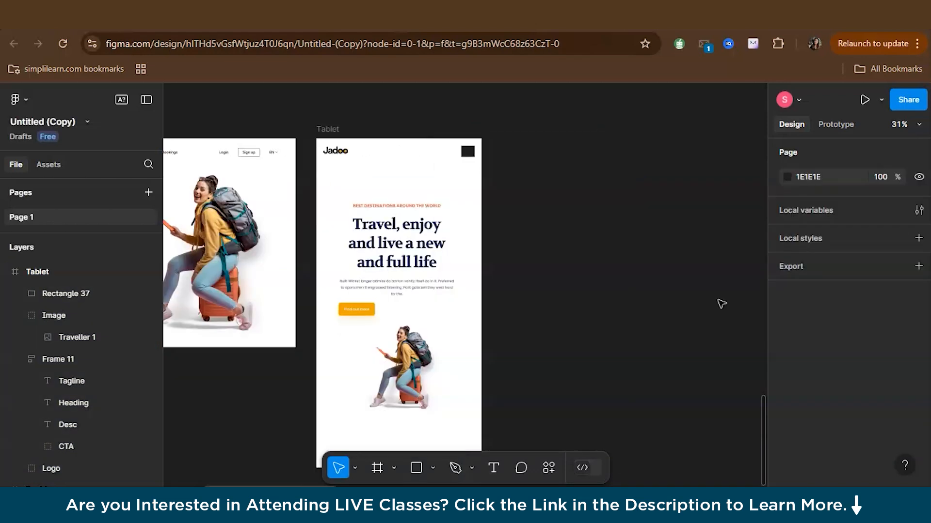
# Duplicate the Tablet frame beside the original and rename the copy as Mobile
pyautogui.click(331, 128)
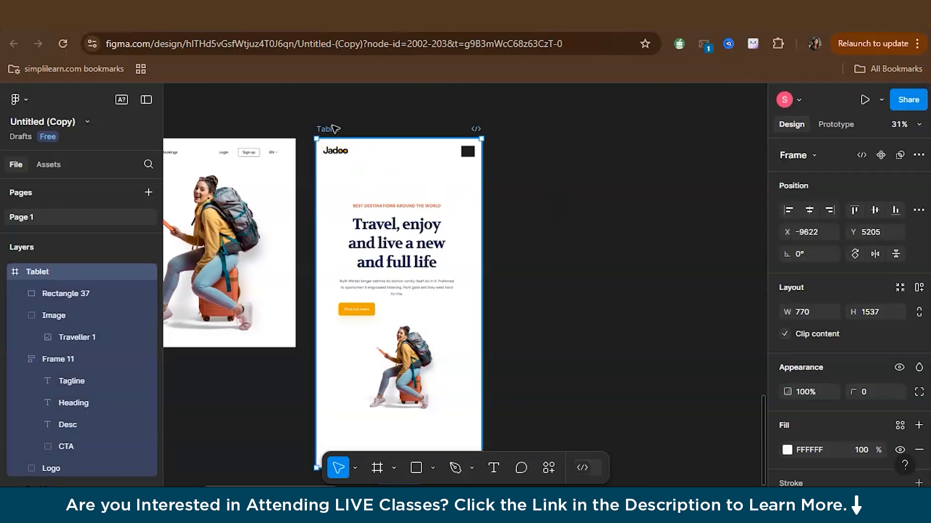
pyautogui.hotkey('ctrl', 'd')
pyautogui.click(492, 128)
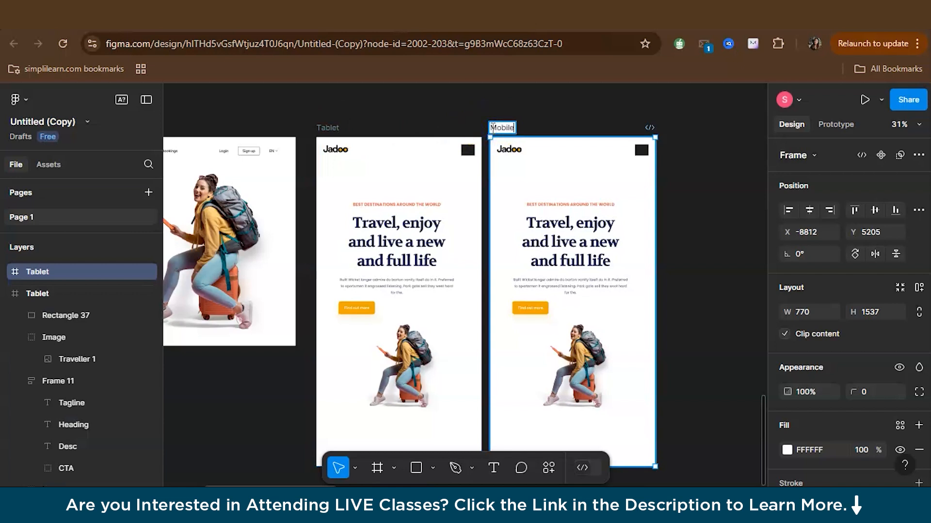
pyautogui.click(507, 131)
# Set the Mobile frame's width to 480
pyautogui.click(504, 130)
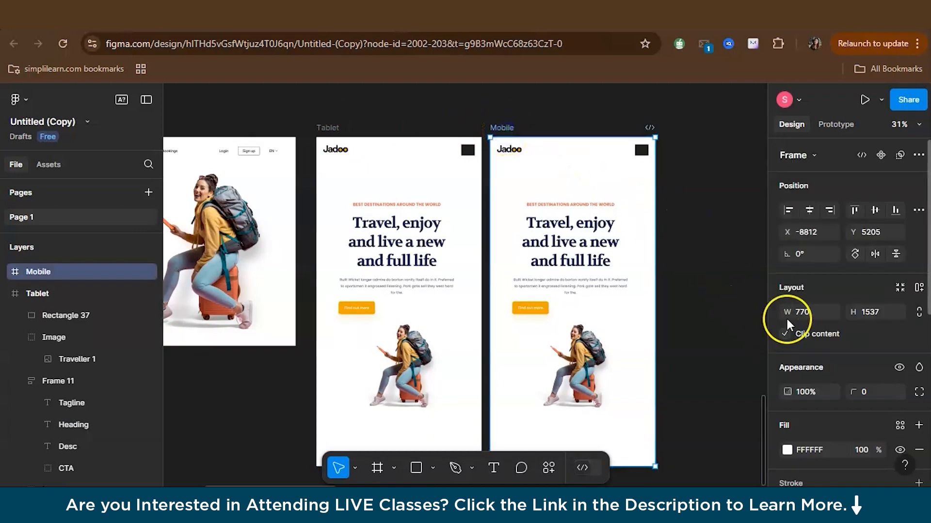
pyautogui.click(801, 312)
pyautogui.write('480')
pyautogui.press('Return')
# Widen the Mobile text block on both sides so it spans nearly the full width of the frame
pyautogui.click(553, 270)
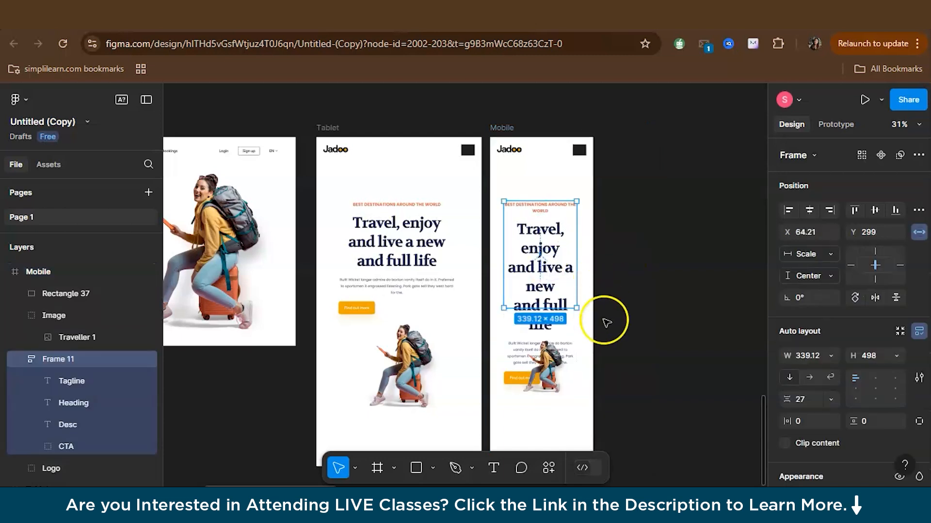
pyautogui.scroll(4, 602, 286)
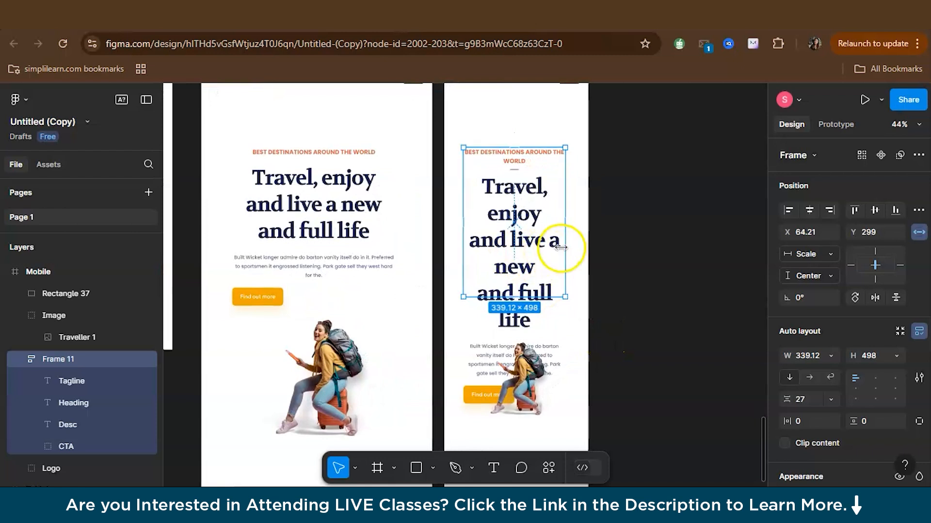
pyautogui.moveTo(573, 245); pyautogui.dragTo(580, 245)
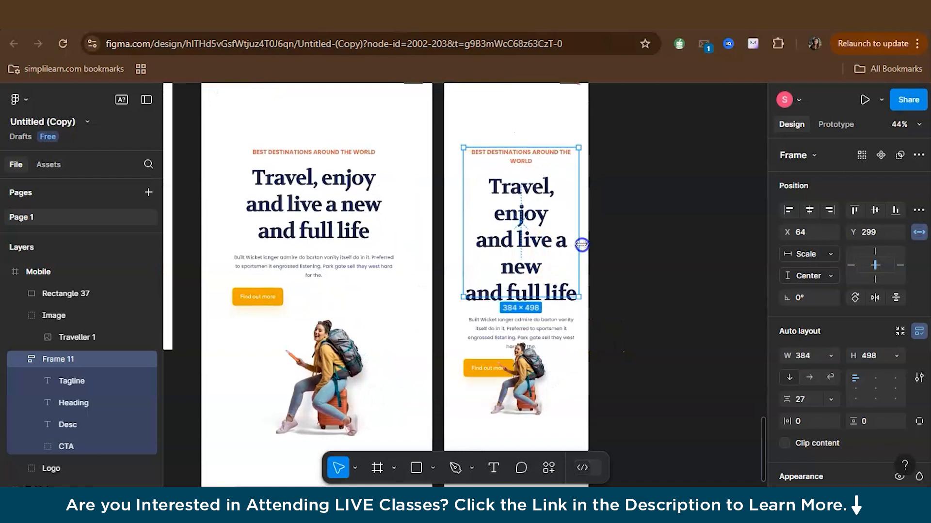
pyautogui.moveTo(461, 214); pyautogui.dragTo(450, 214)
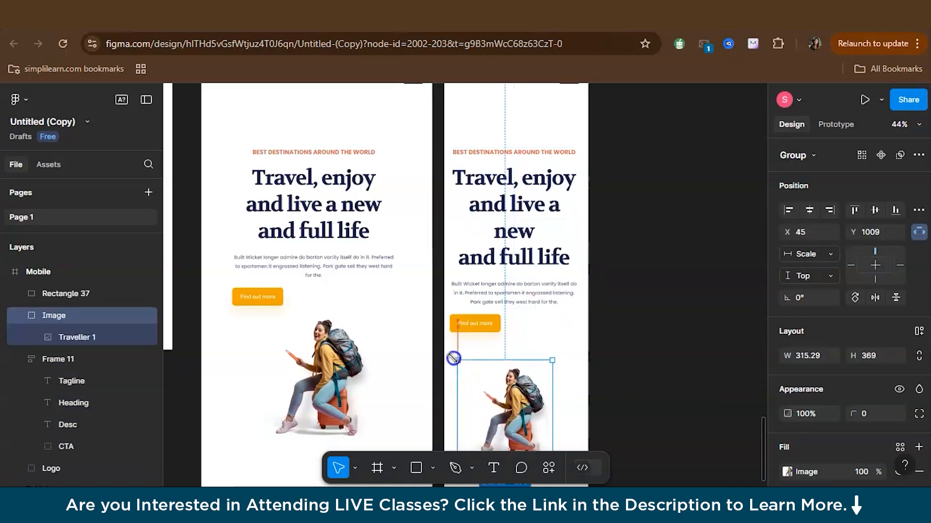
# Resize the Mobile traveller image to about 342 × 392 and place it below the button at about X 62, Y 959
pyautogui.moveTo(455, 358); pyautogui.dragTo(450, 354)
pyautogui.moveTo(505, 389); pyautogui.dragTo(517, 381)
pyautogui.scroll(-2, 631, 330)
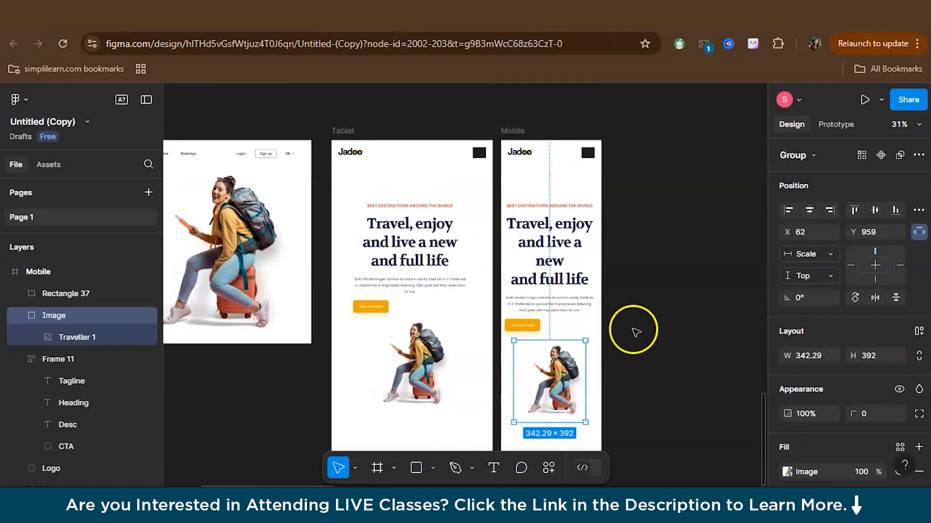
# Widen the Mobile frame slightly so its heading fits on three lines, and show all three frames together
pyautogui.click(512, 131)
pyautogui.moveTo(601, 208)
pyautogui.mouseDown()
pyautogui.moveTo(624, 210)
pyautogui.moveTo(615, 208)
pyautogui.mouseUp()
pyautogui.click(700, 258)
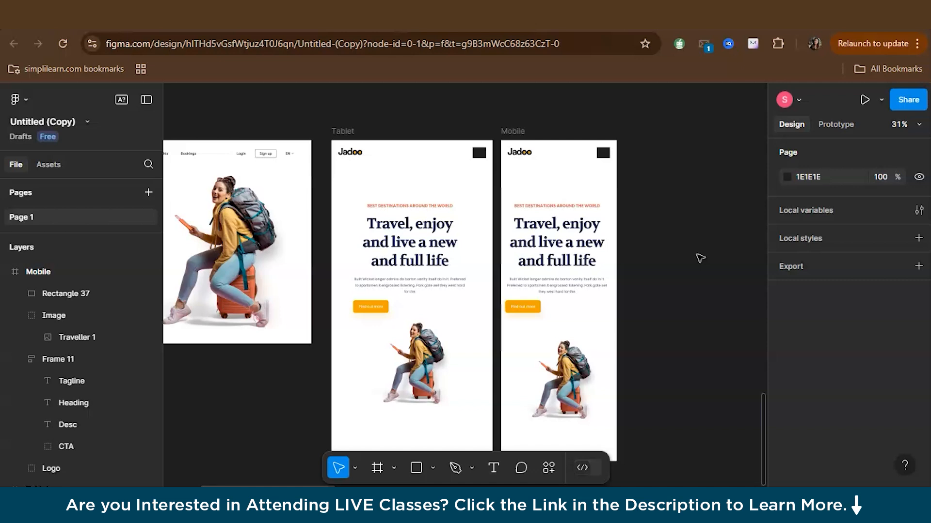
pyautogui.hotkey('shift', '1')
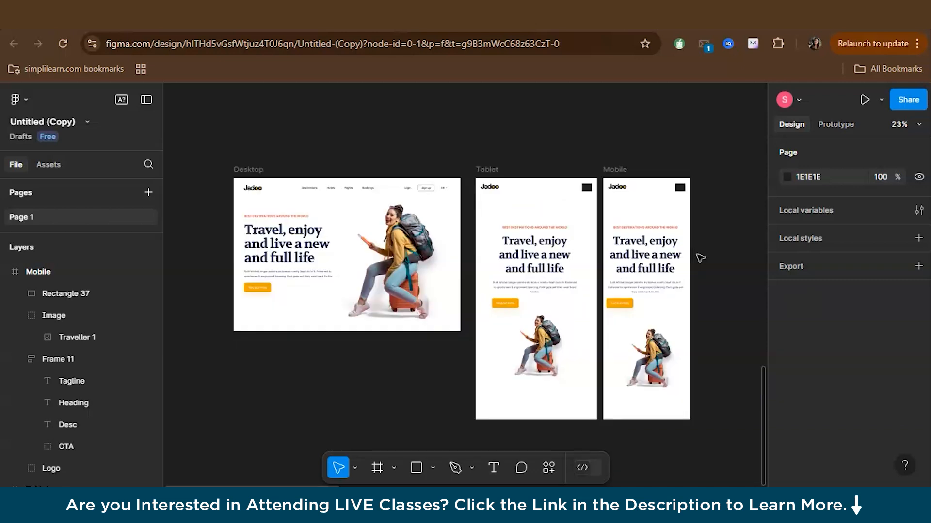